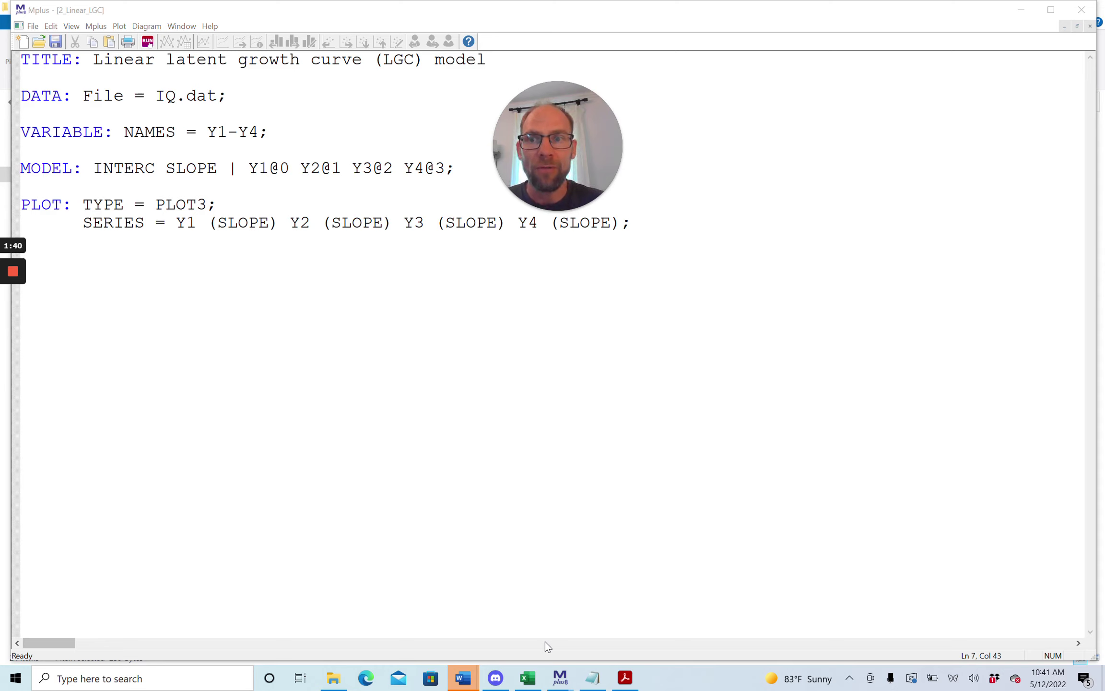
Examine the variable names Y1-Y4 and the MODEL statement defining INTERC and SLOPE with their fixed time scores
click(208, 133)
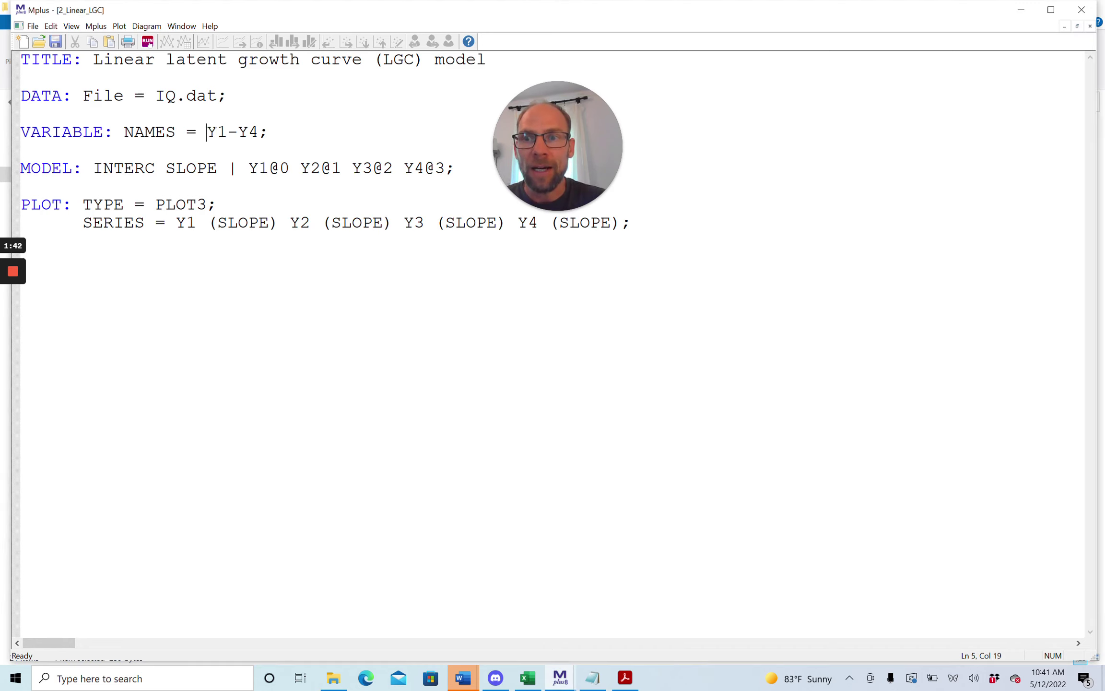
drag(208, 132, 267, 138)
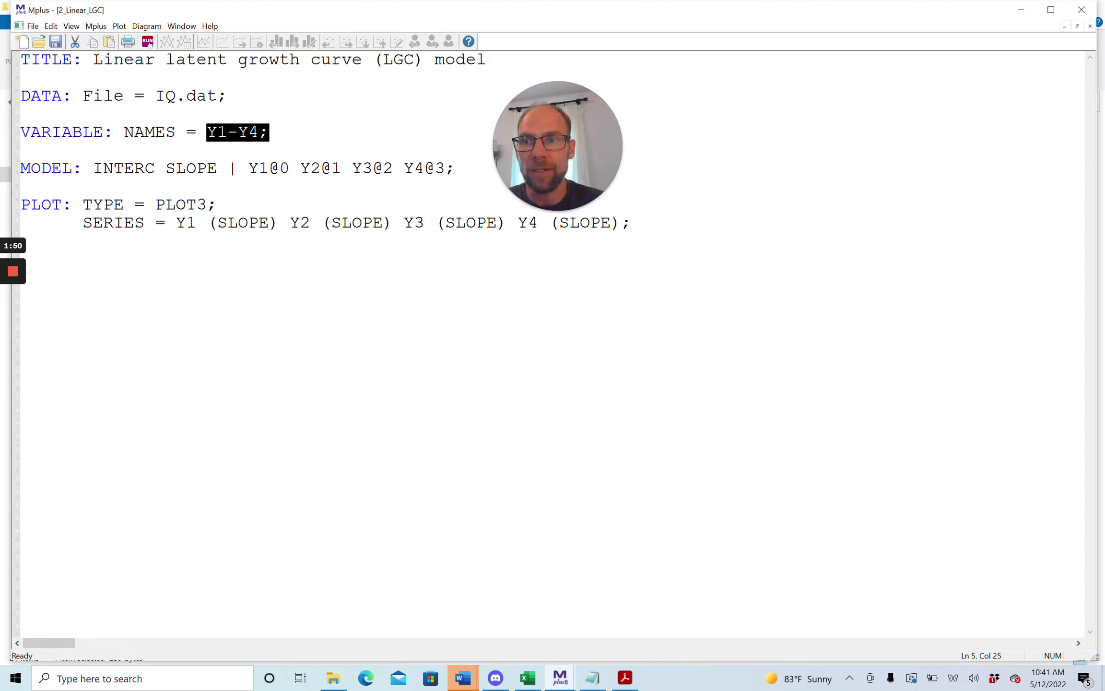
drag(93, 168, 225, 172)
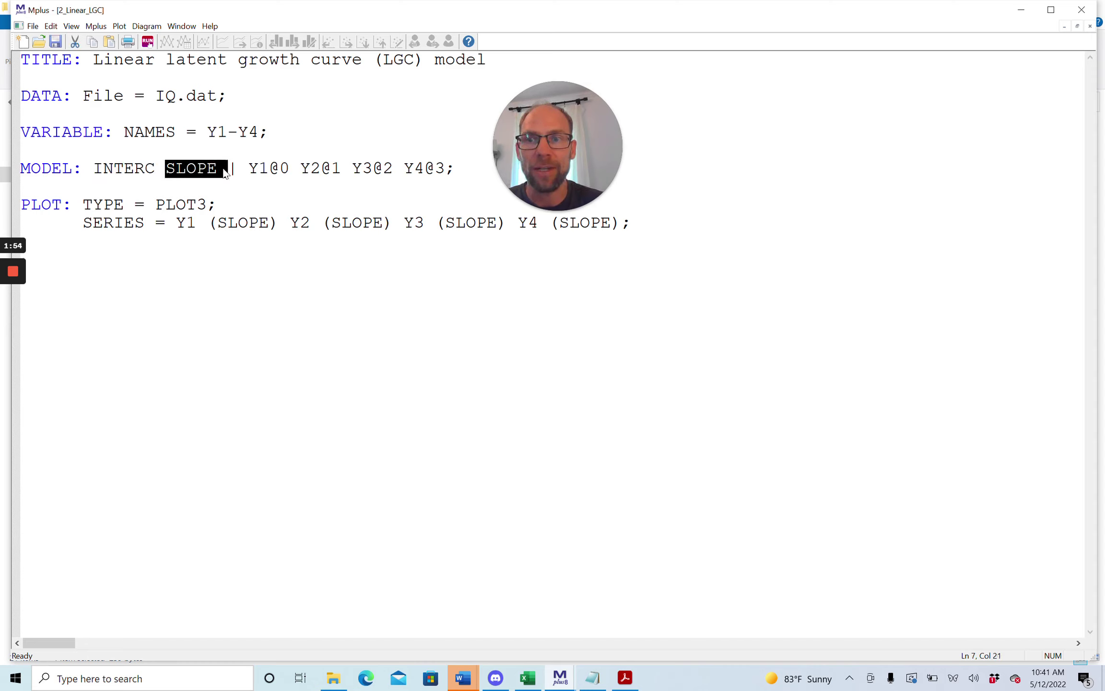
click(229, 169)
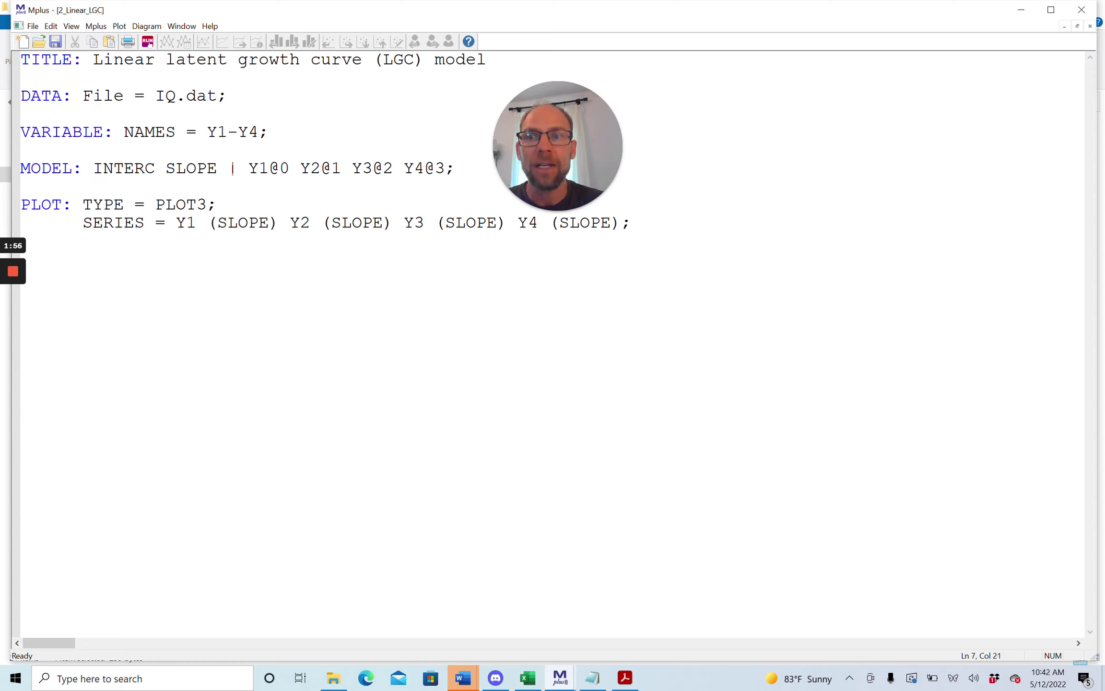
drag(231, 169, 238, 169)
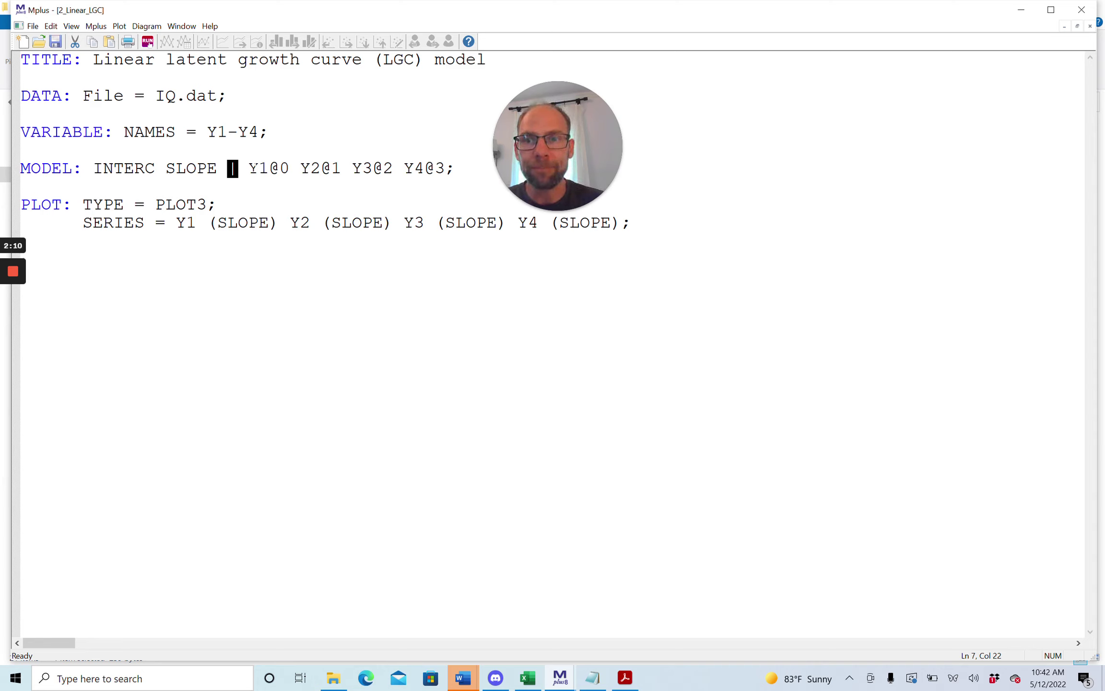
click(248, 168)
drag(248, 169, 444, 181)
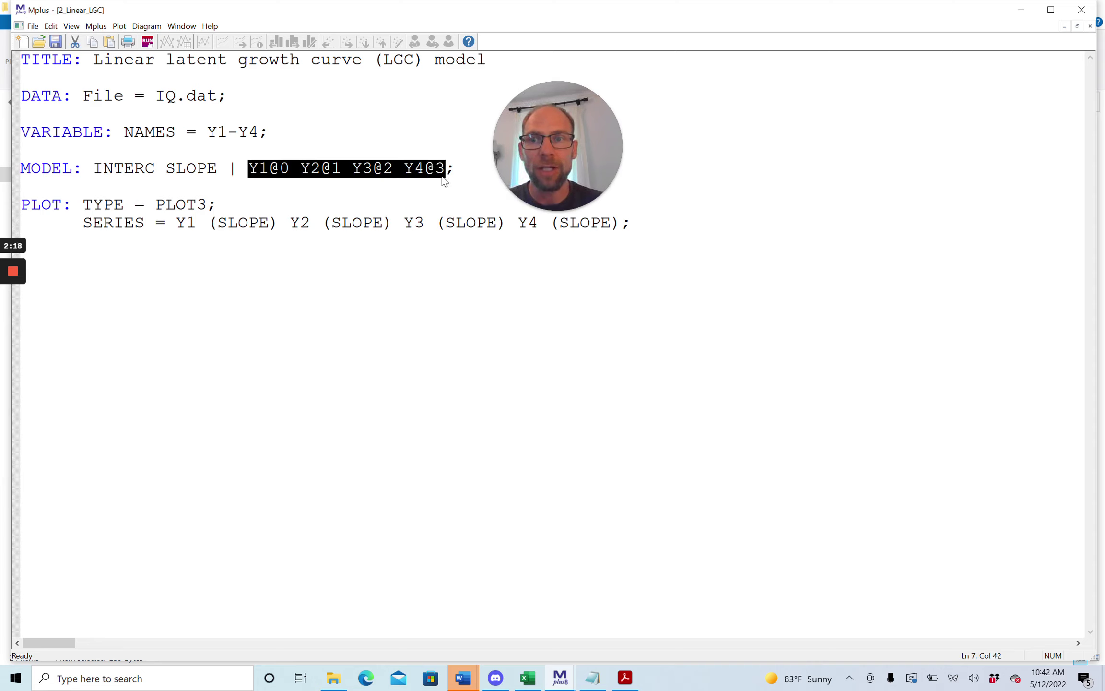
double_click(201, 169)
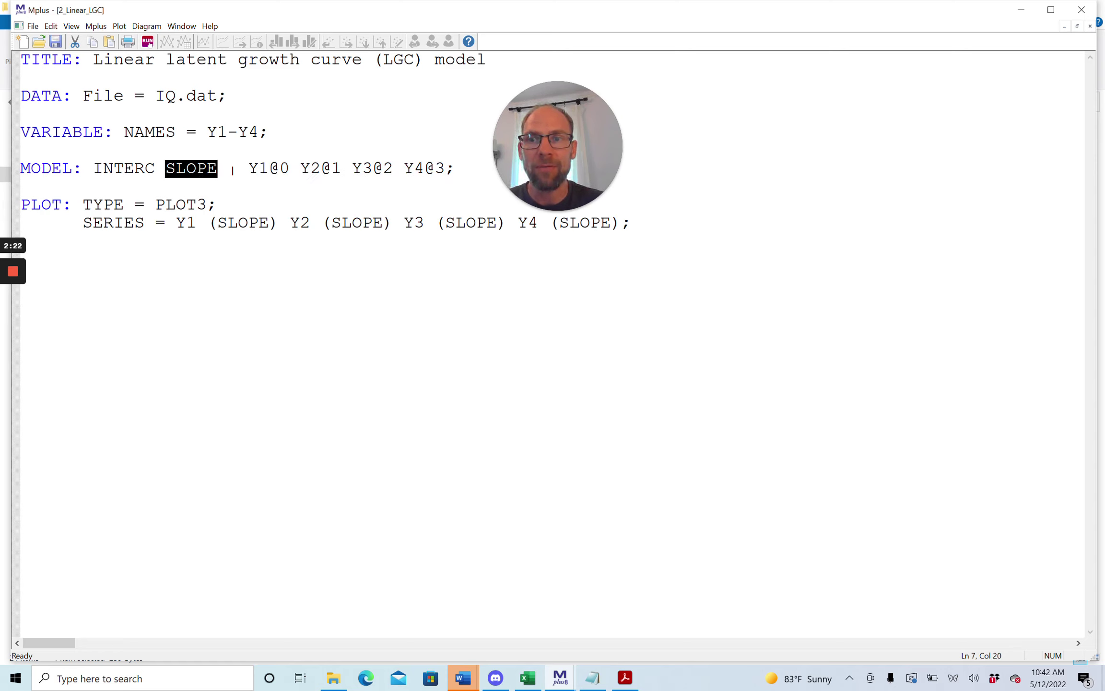
click(228, 169)
drag(228, 169, 239, 172)
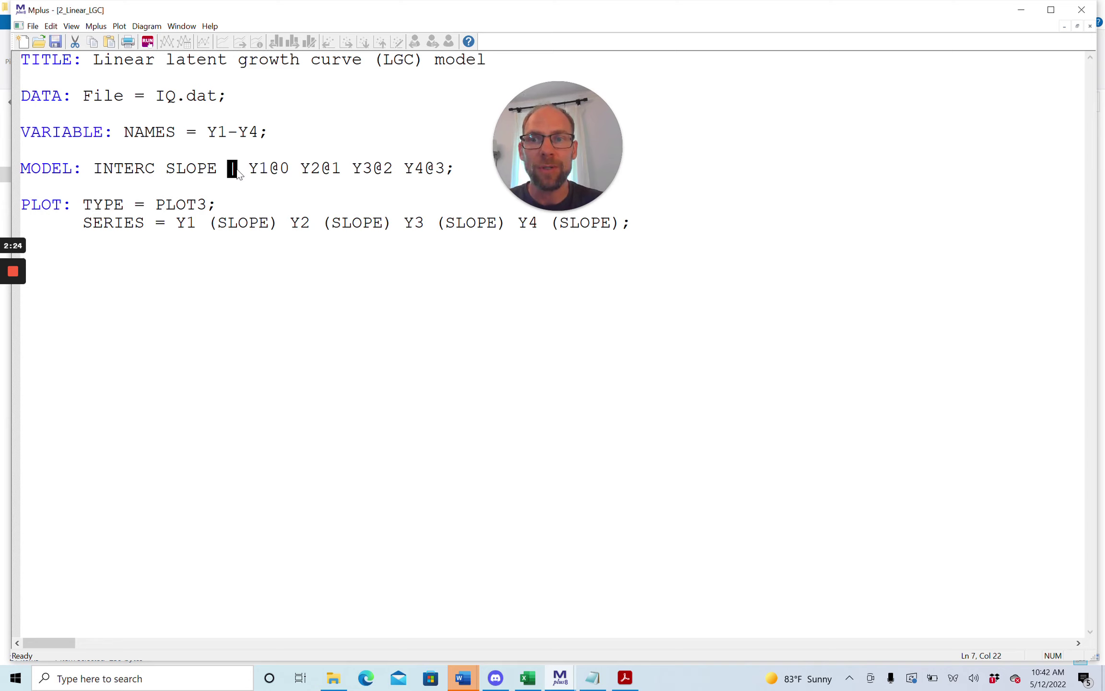
click(279, 169)
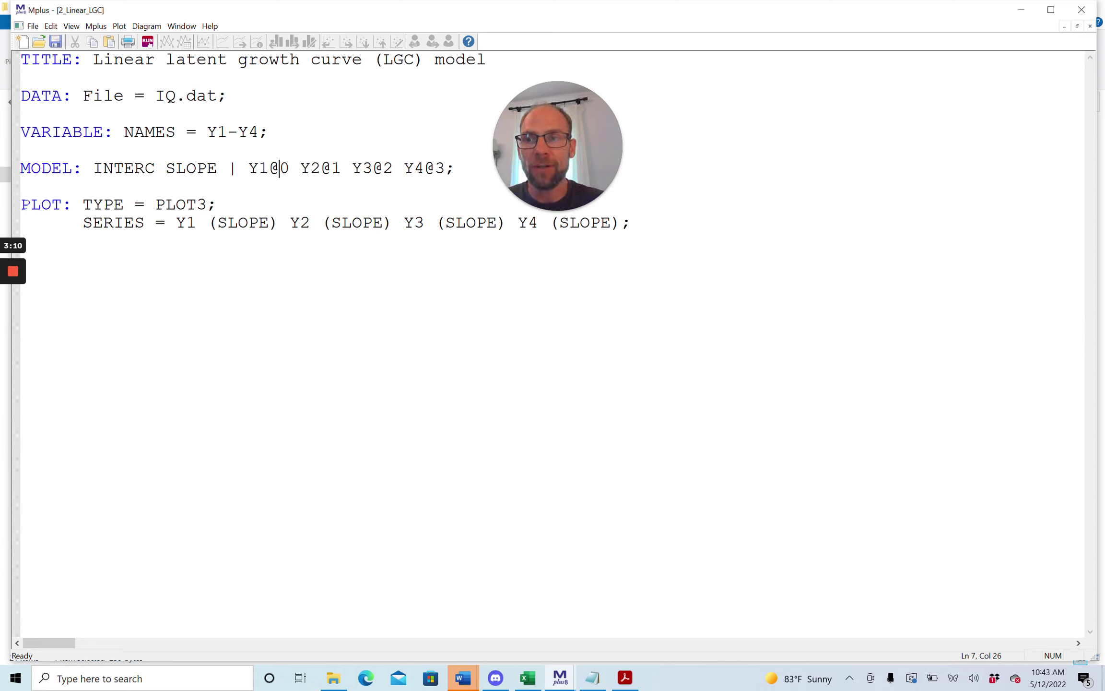
Examine the PLOT command and how its SERIES option ties Y1 to Y4 to the SLOPE factor named in the model
drag(21, 204, 181, 309)
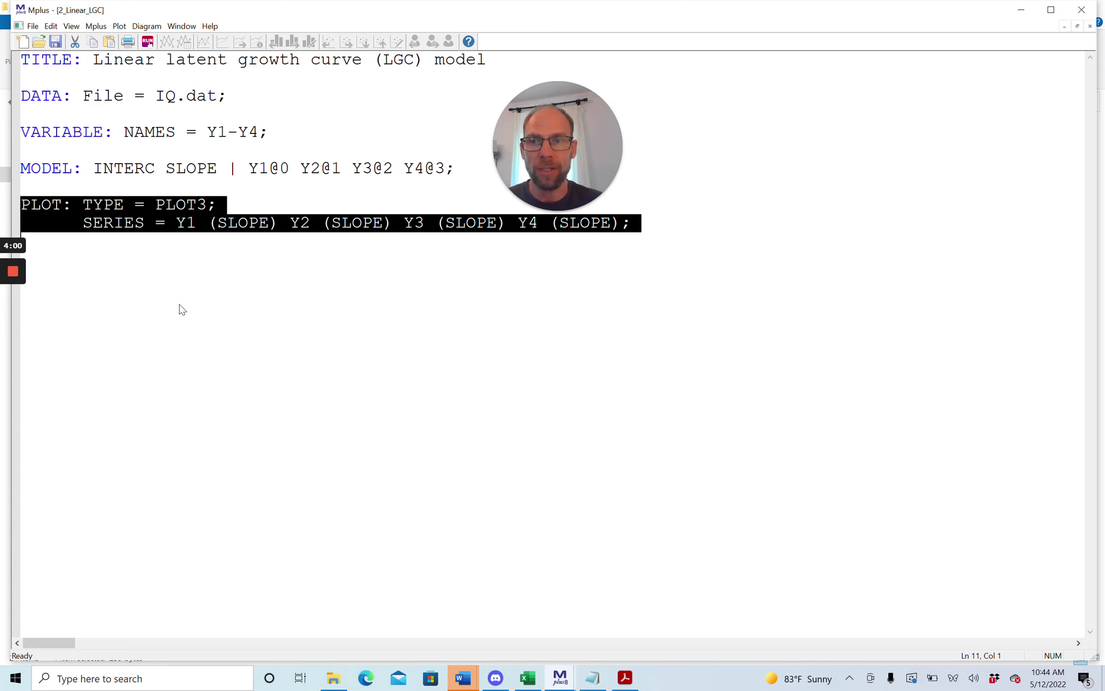
click(171, 167)
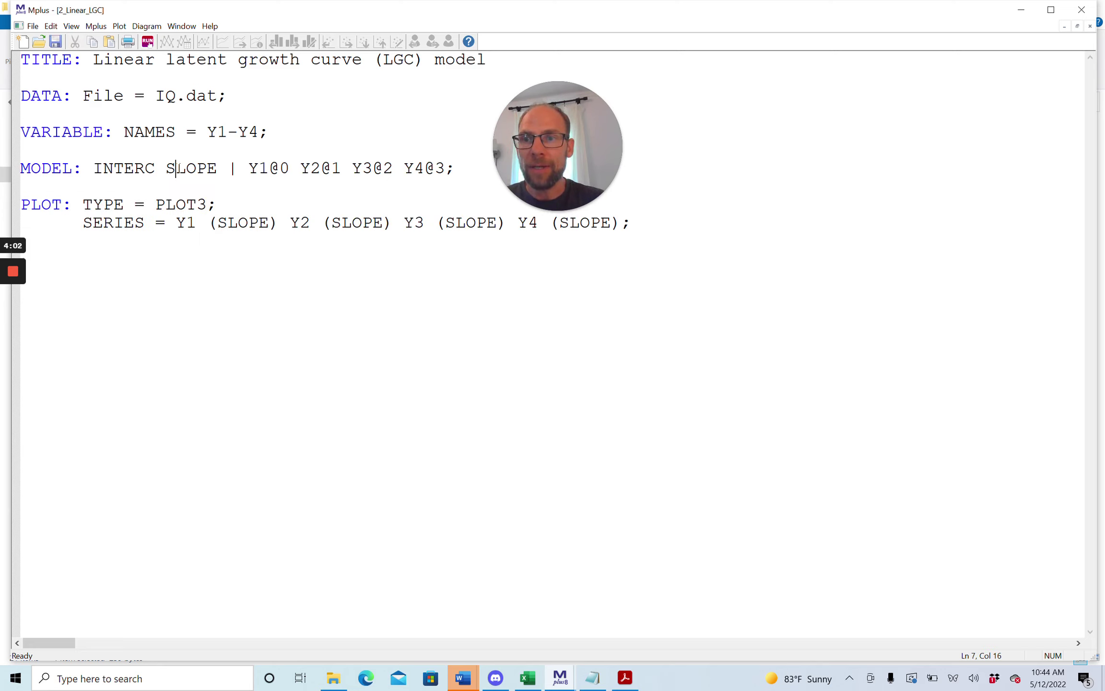
click(135, 168)
click(186, 168)
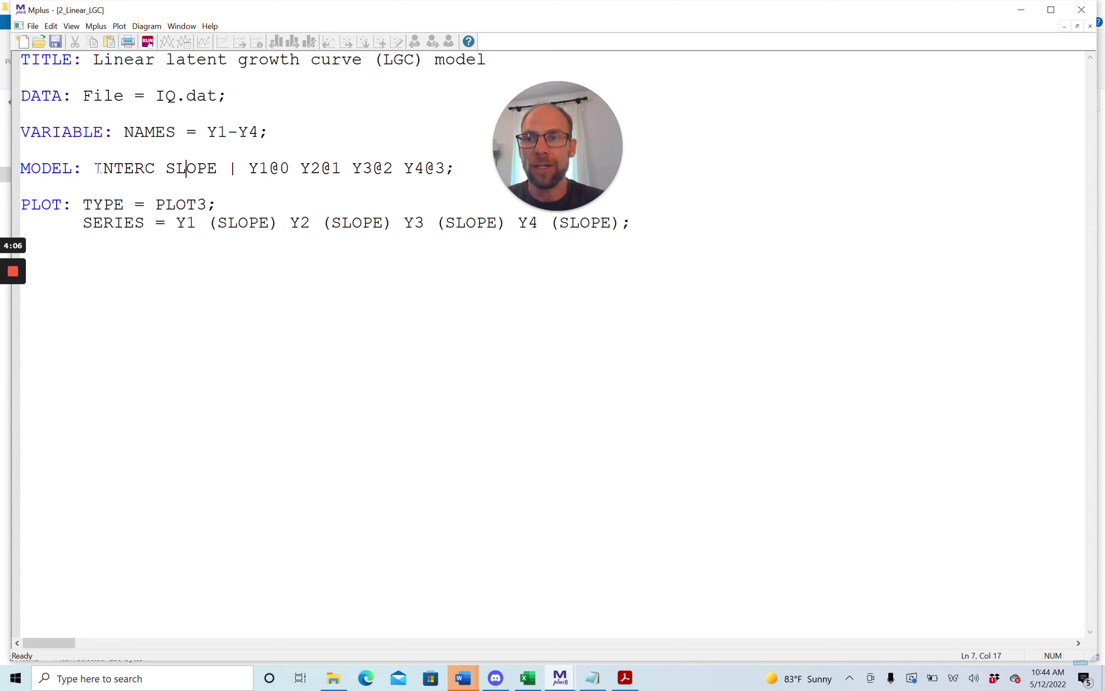
drag(93, 168, 218, 173)
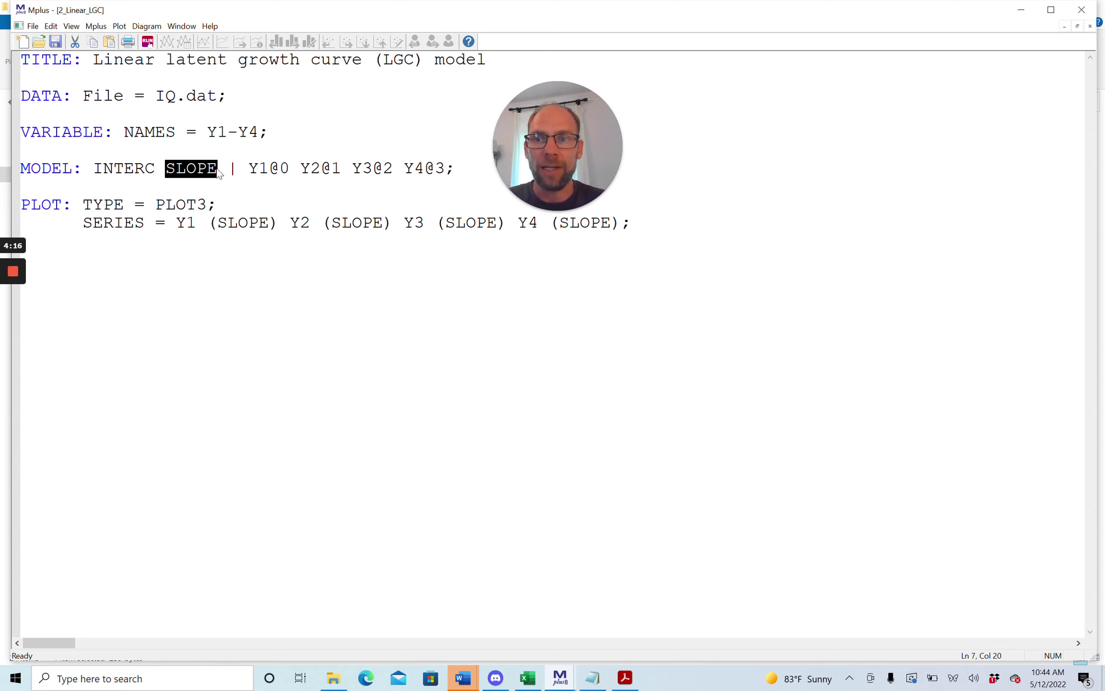
double_click(246, 223)
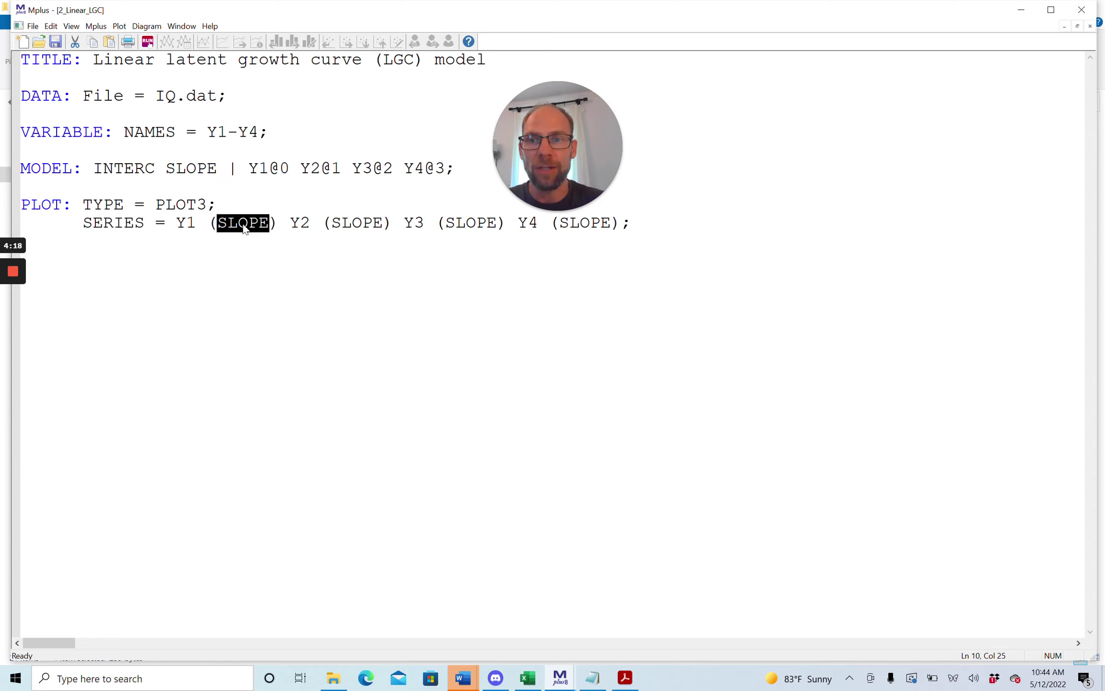
double_click(363, 223)
double_click(482, 226)
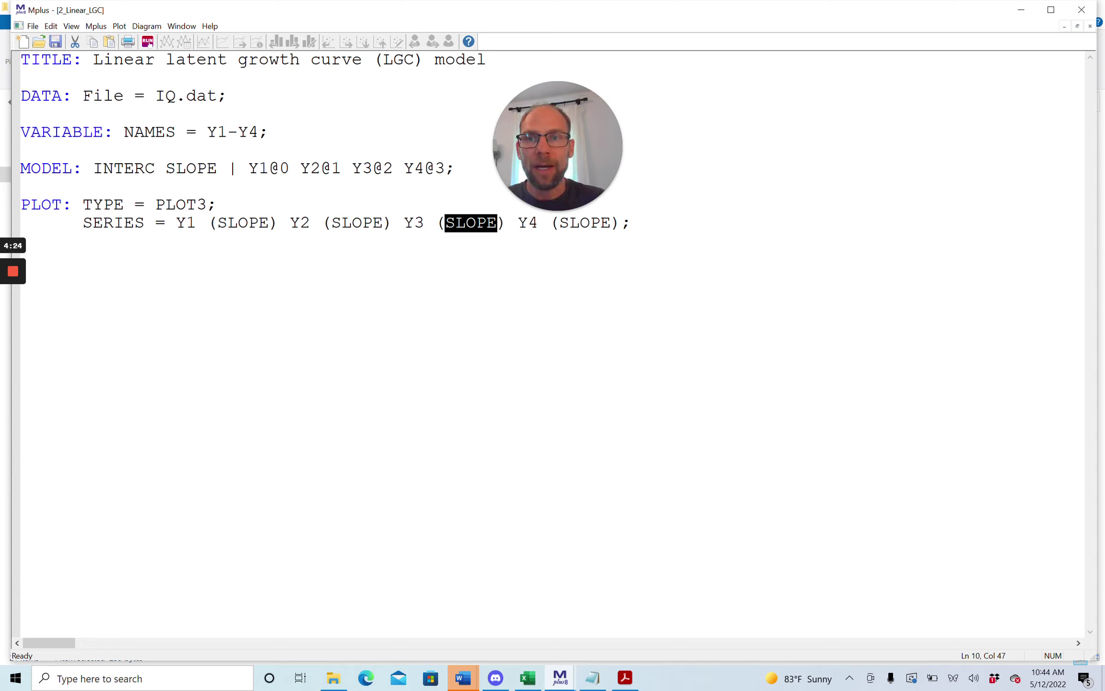
Run the linear latent growth curve model and inspect the chi-square test of model fit in the output
click(147, 43)
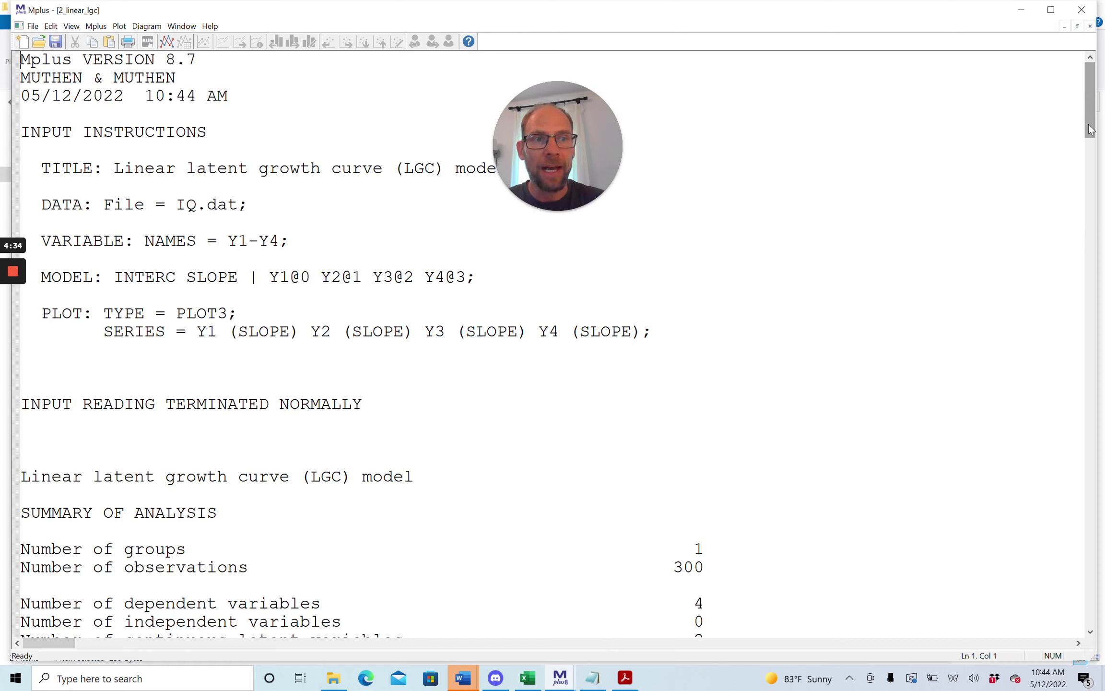
right_click(1092, 153)
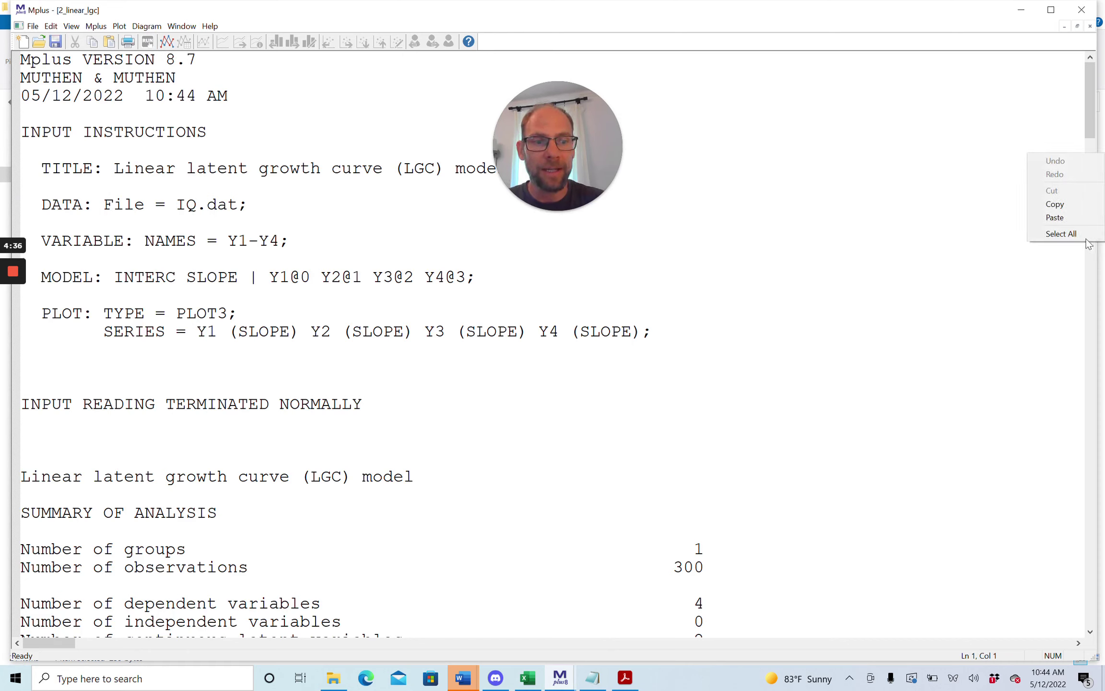
right_click(1091, 630)
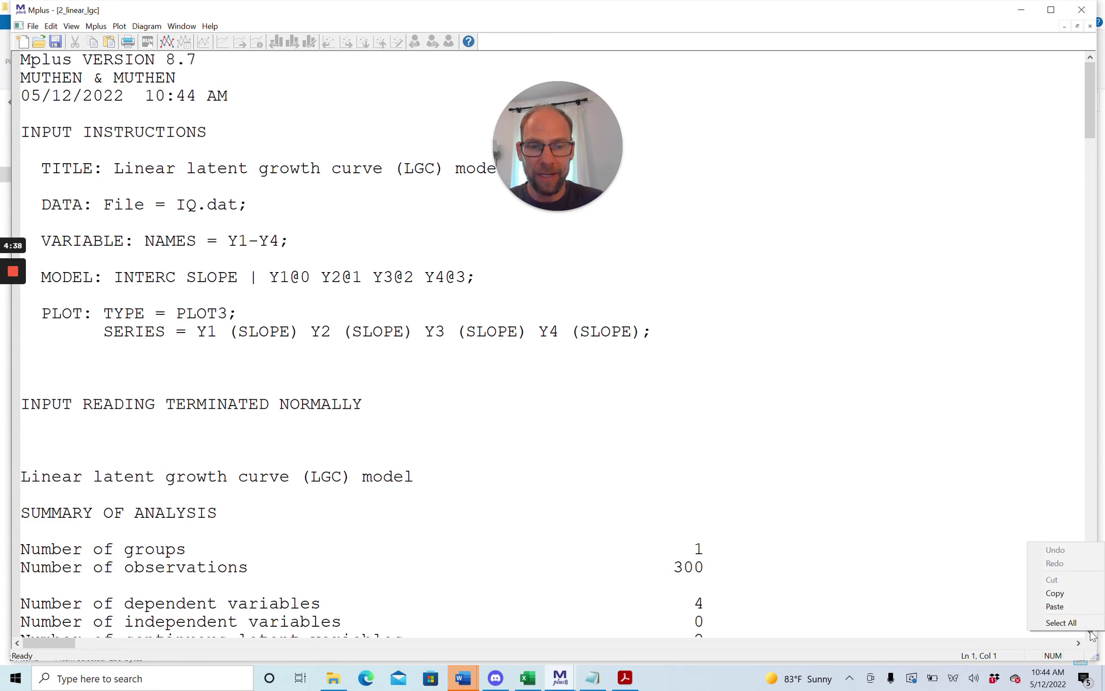
click(1090, 631)
drag(1090, 632, 1091, 632)
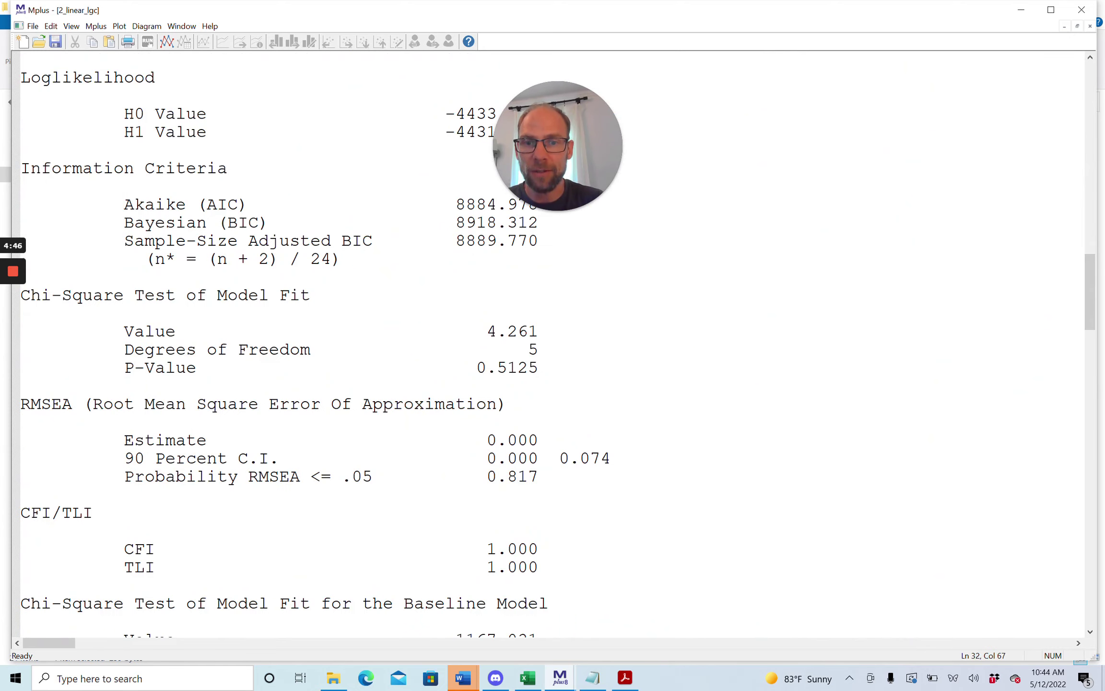
right_click(474, 329)
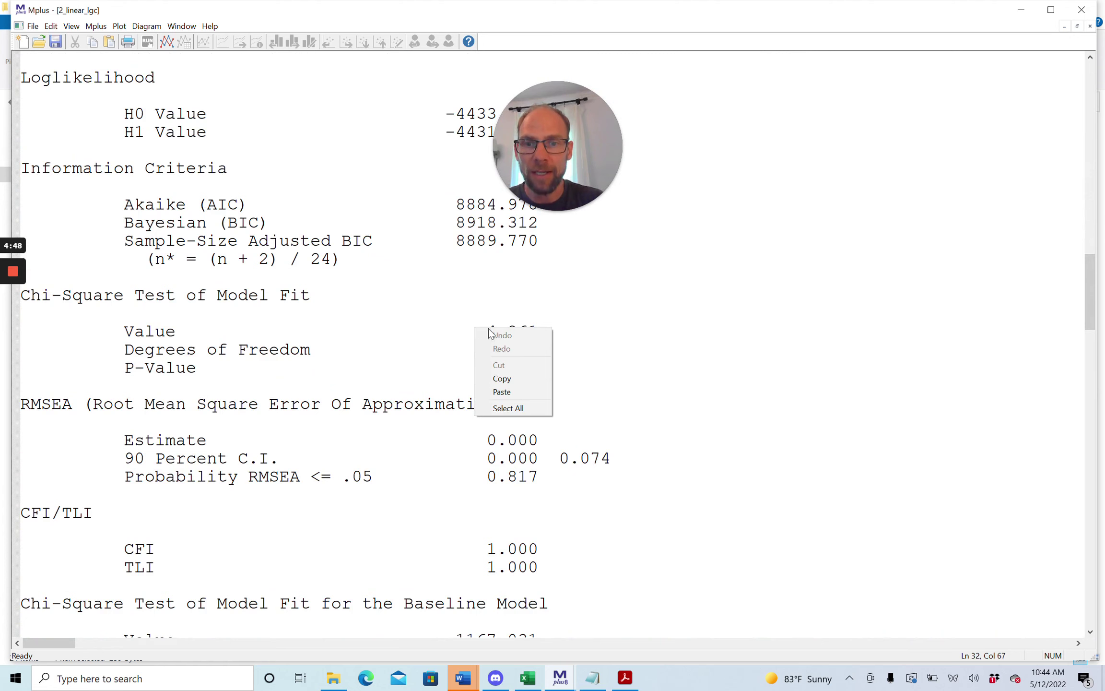
click(487, 330)
drag(487, 331, 563, 374)
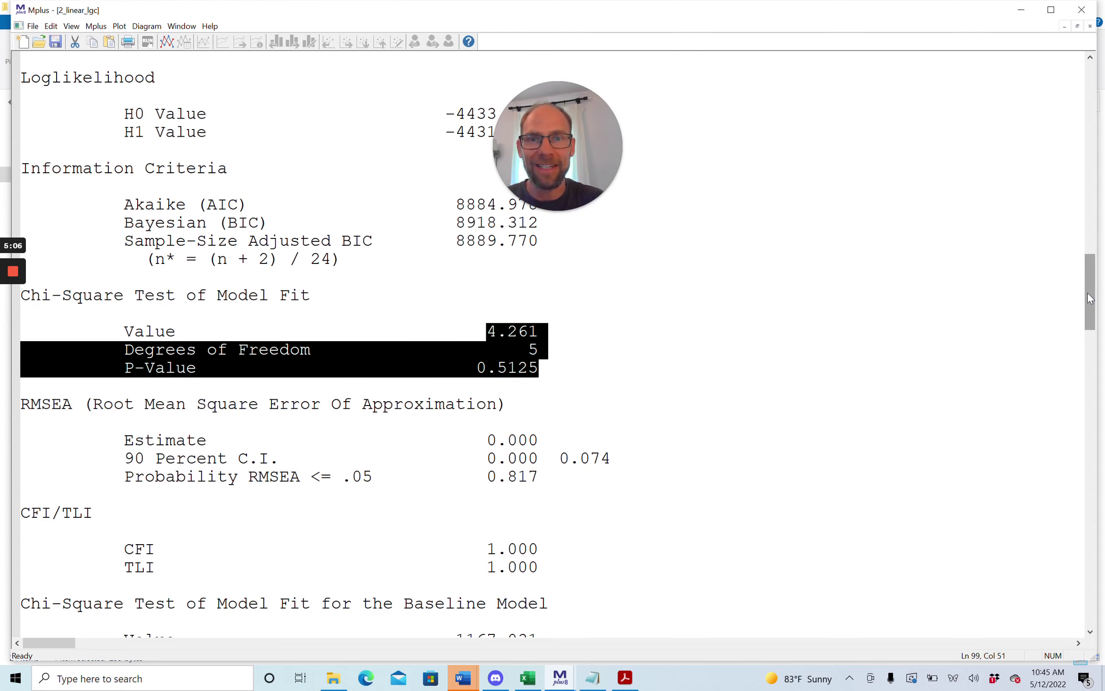
Examine the INTERC and SLOPE mean estimates and their covariance in the model results
drag(1089, 298, 1088, 391)
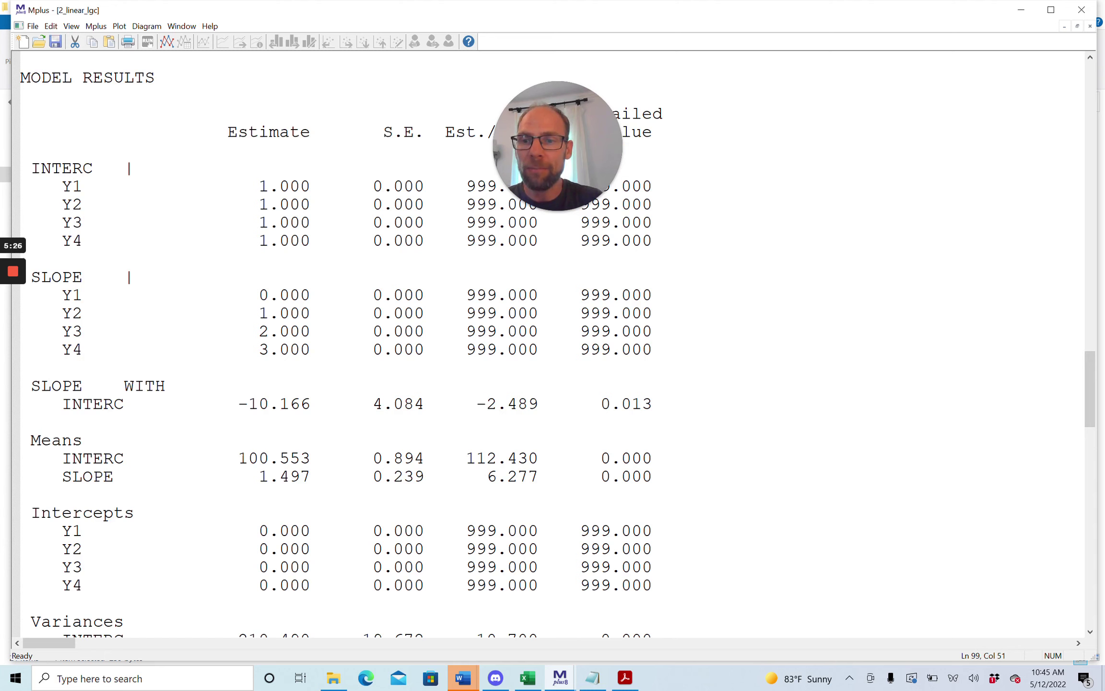
click(238, 458)
drag(237, 458, 329, 463)
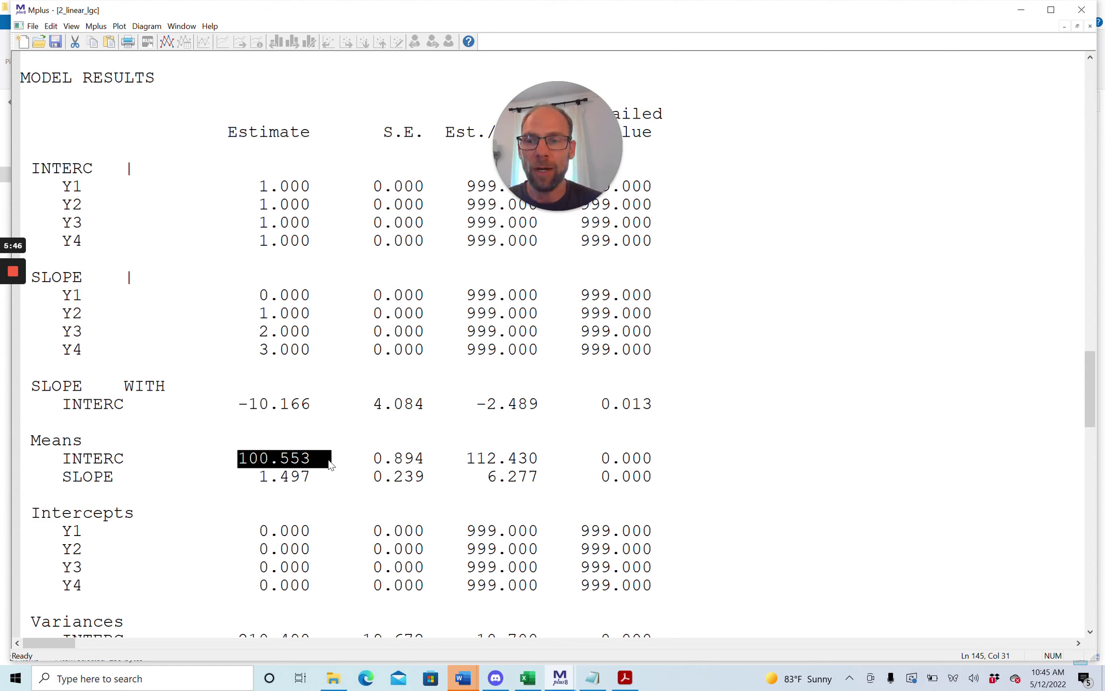
drag(258, 476, 310, 478)
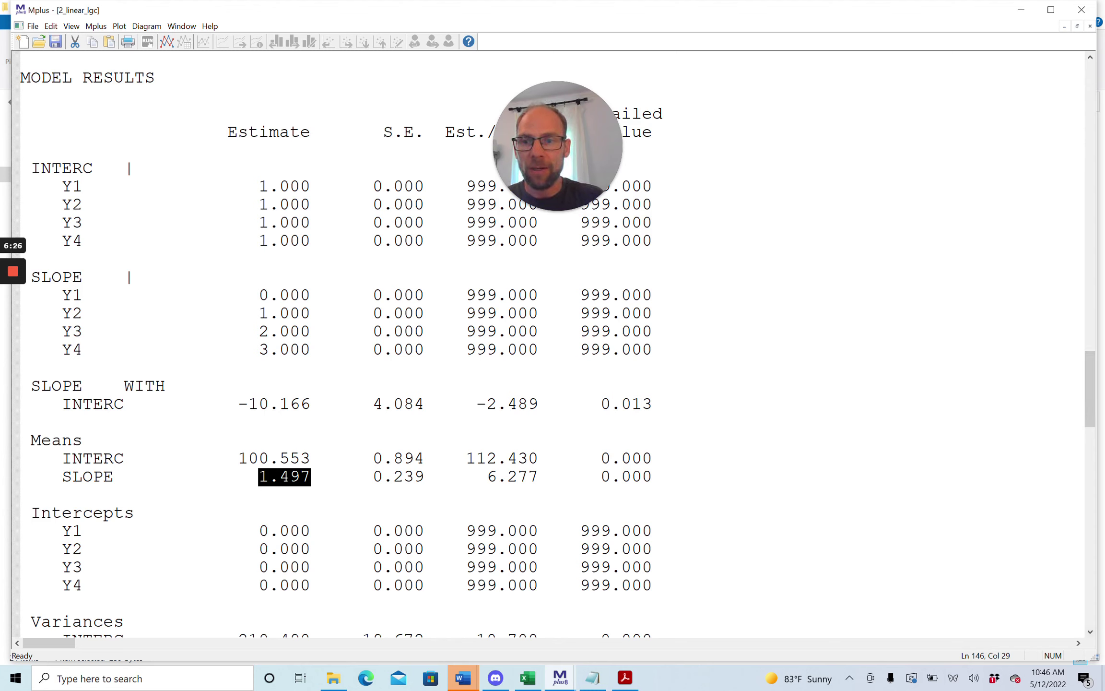
drag(237, 403, 310, 405)
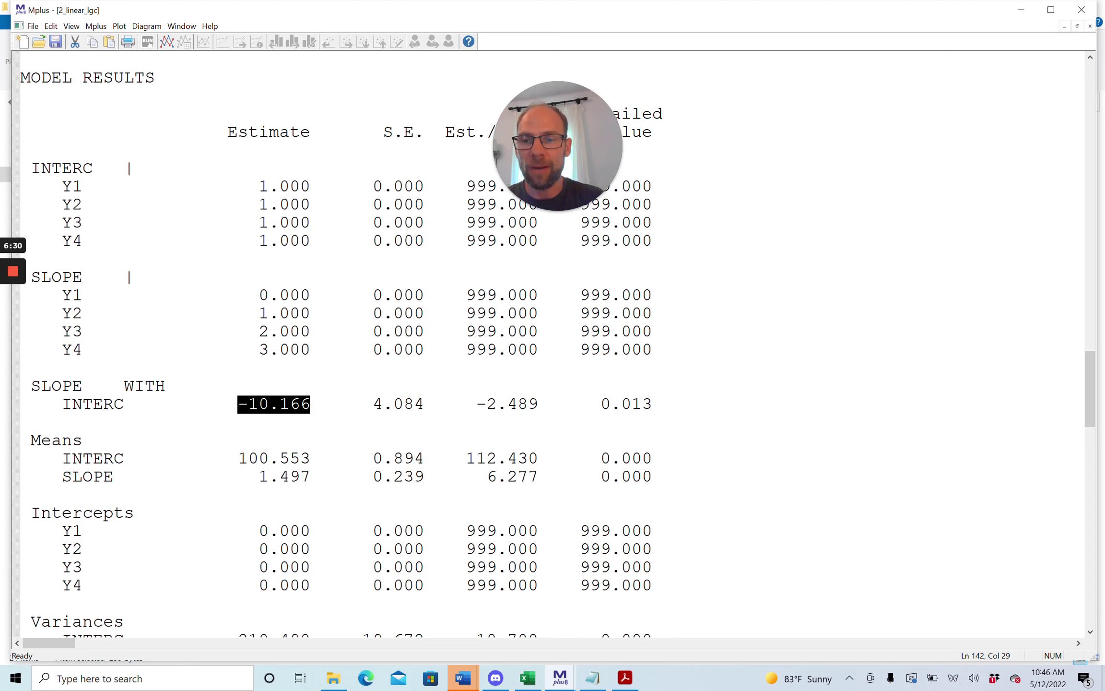
drag(236, 458, 311, 544)
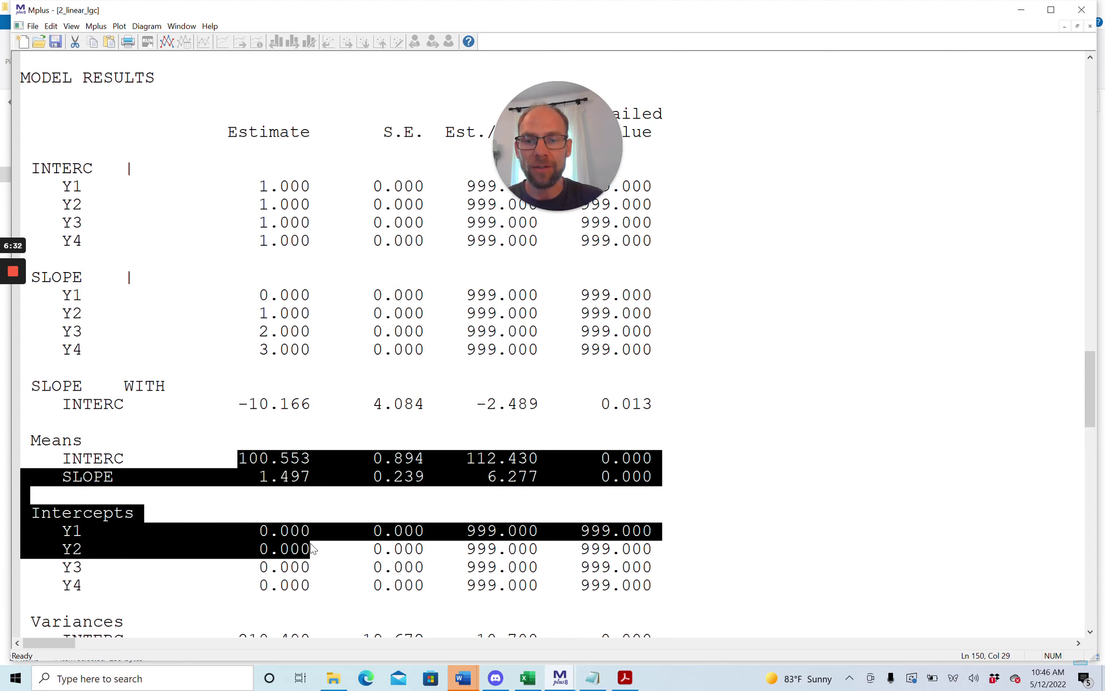
Examine the variances of INTERC and SLOPE and the residual variances of Y1 to Y4 in the model results
click(1090, 629)
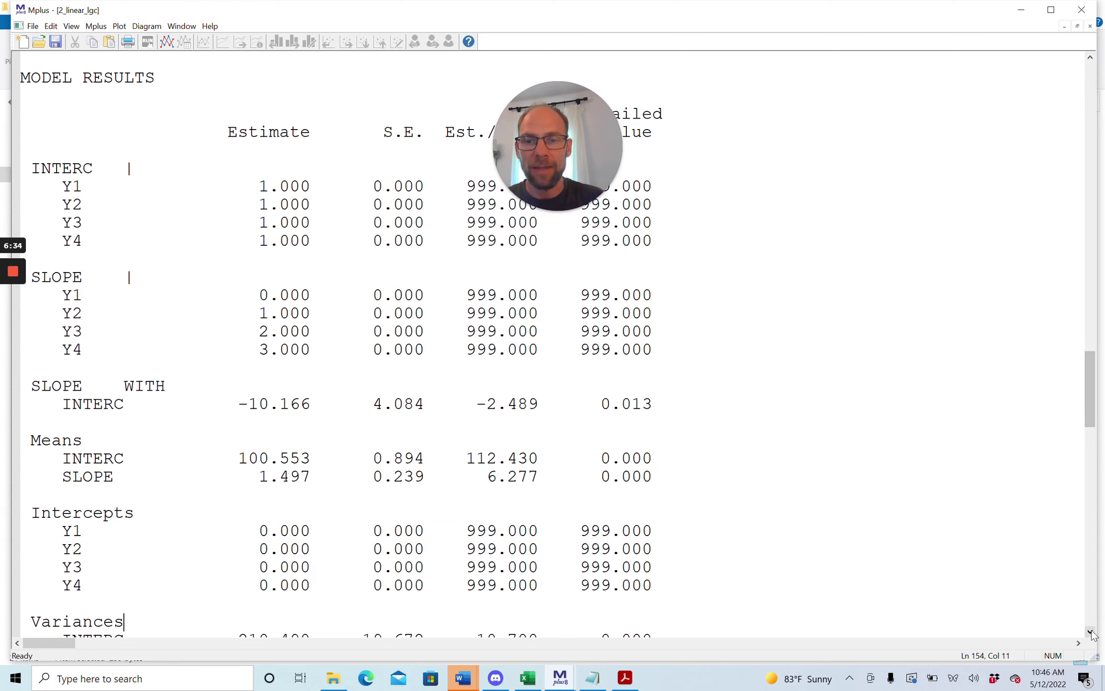
click(1090, 631)
click(1090, 631)
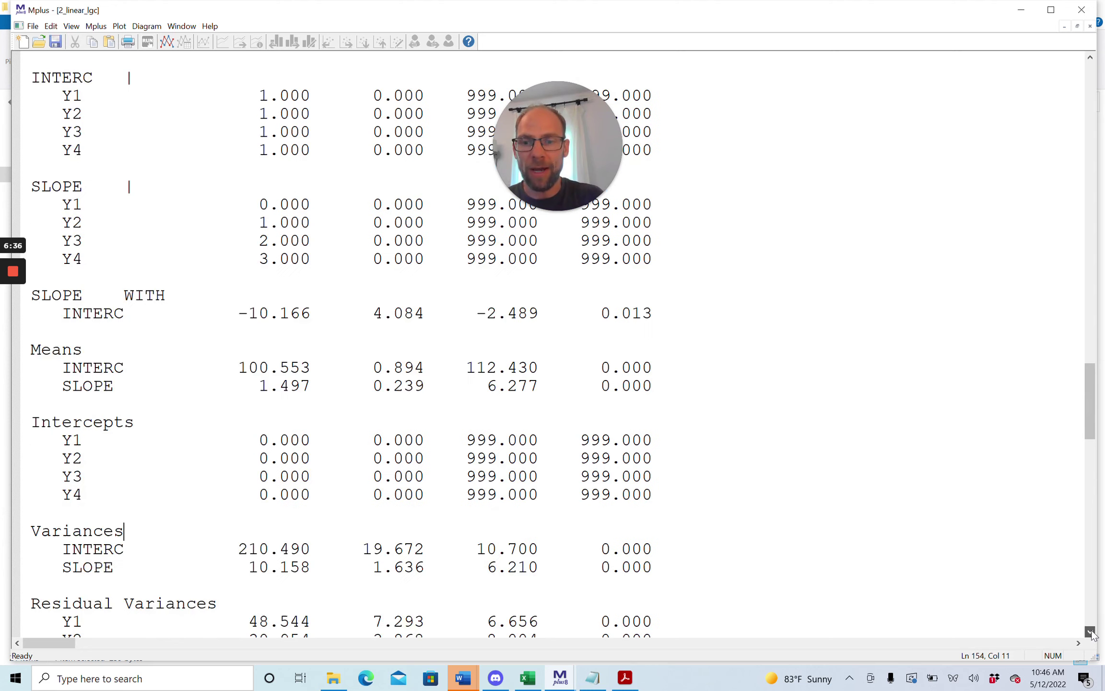
click(1090, 631)
click(1090, 631)
click(1091, 632)
click(1091, 631)
click(1090, 631)
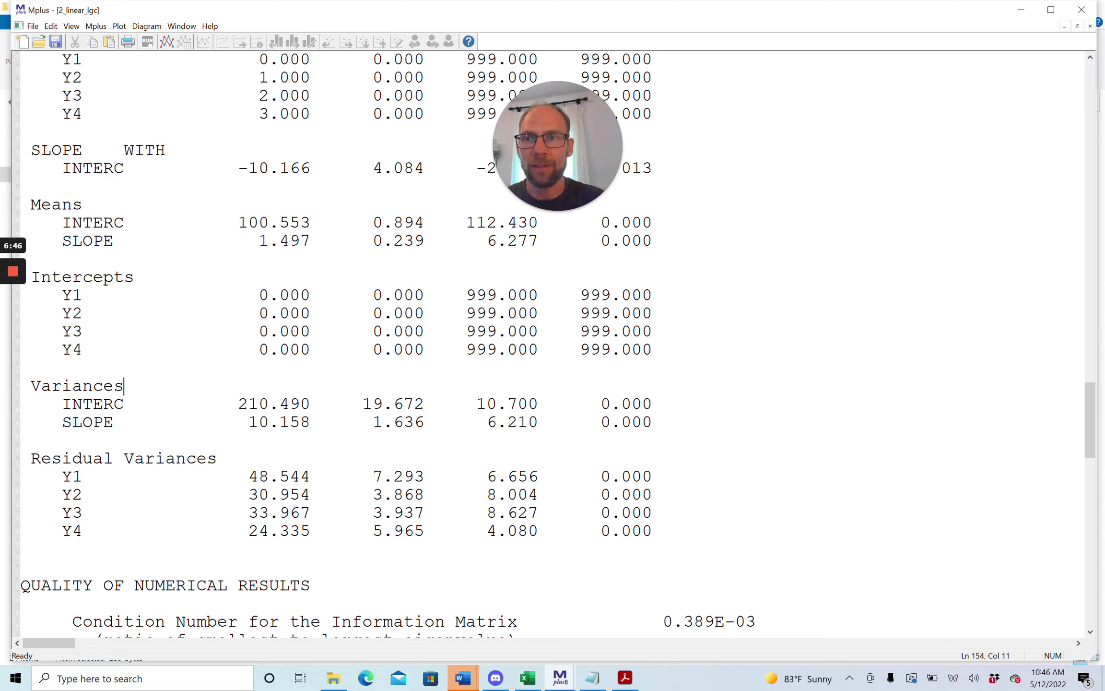
Display the sample means plot for the growth model
click(119, 27)
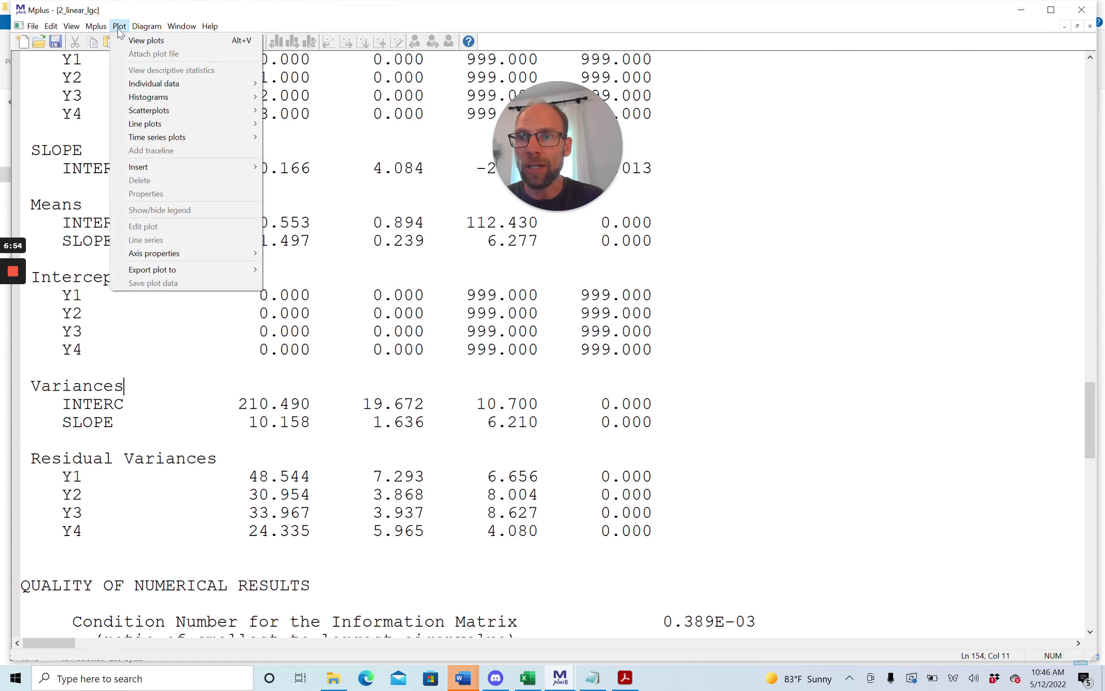
click(126, 41)
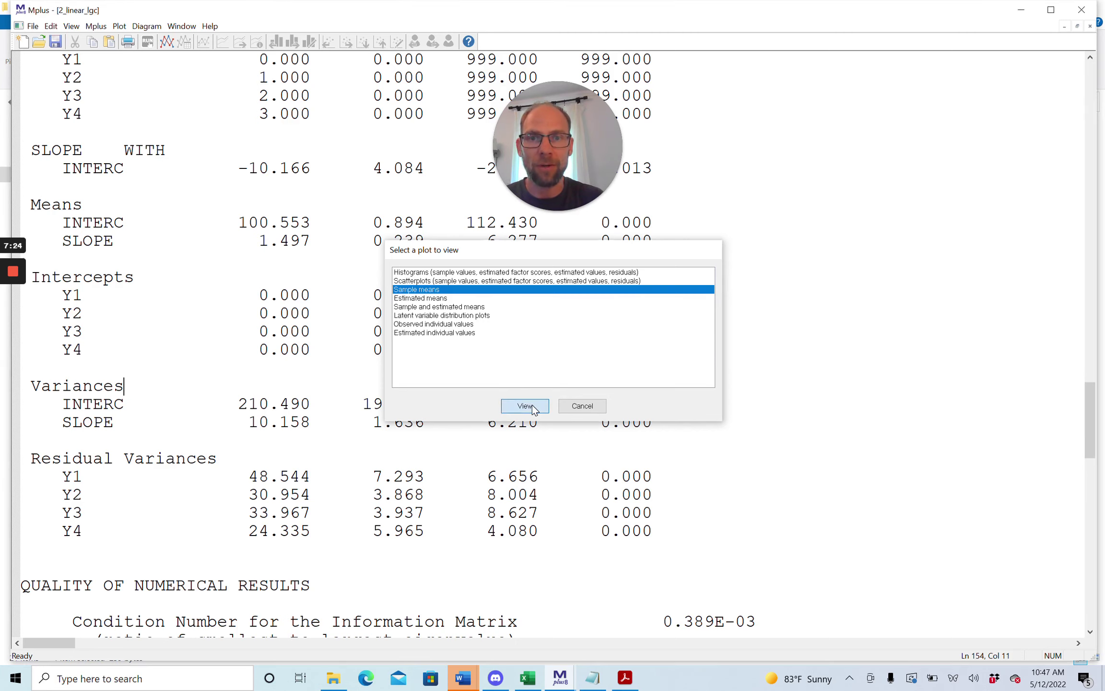
click(532, 406)
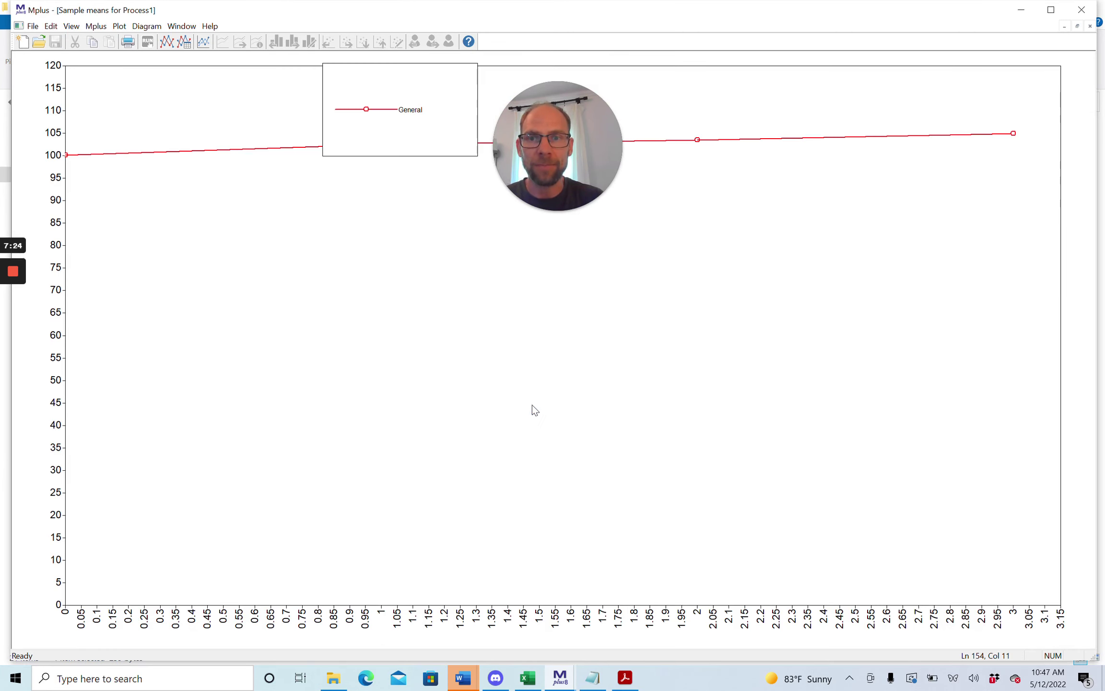
Move the plot legend below the mean curve, to between about 65 and 85 on the vertical axis
click(476, 155)
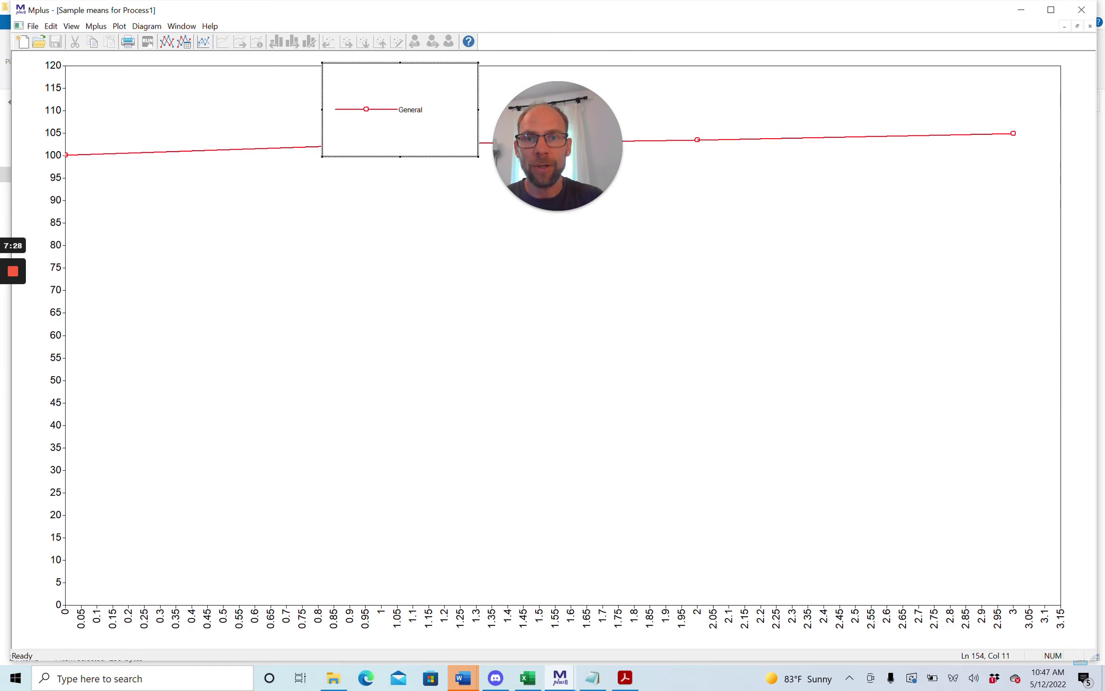
drag(476, 154, 472, 312)
click(186, 27)
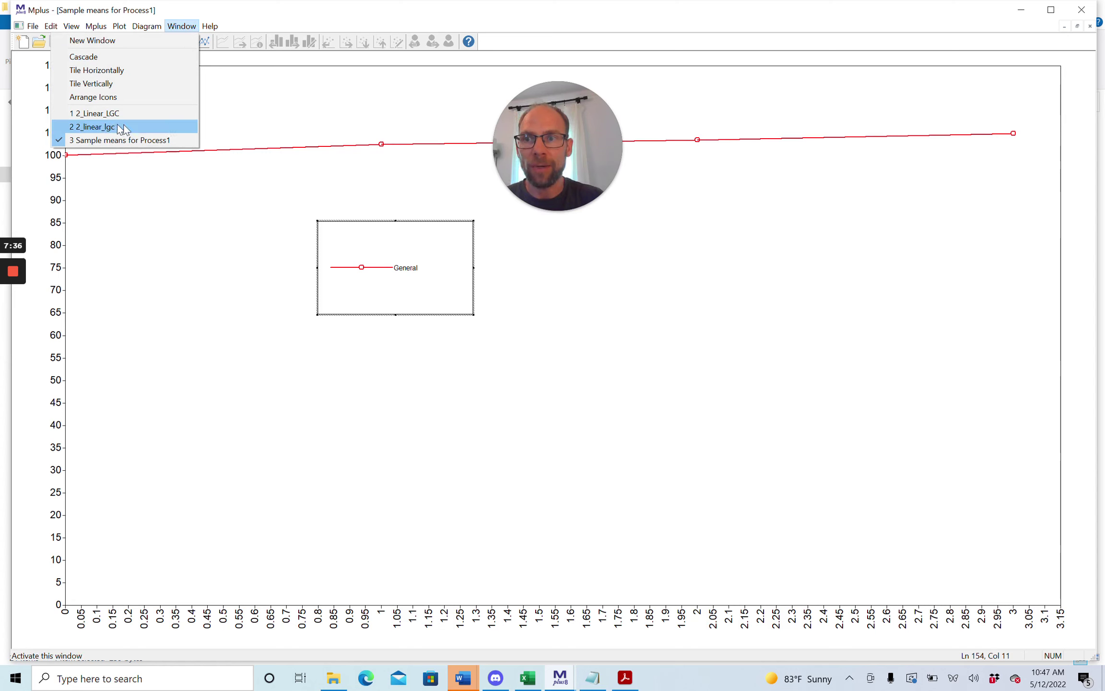
click(243, 246)
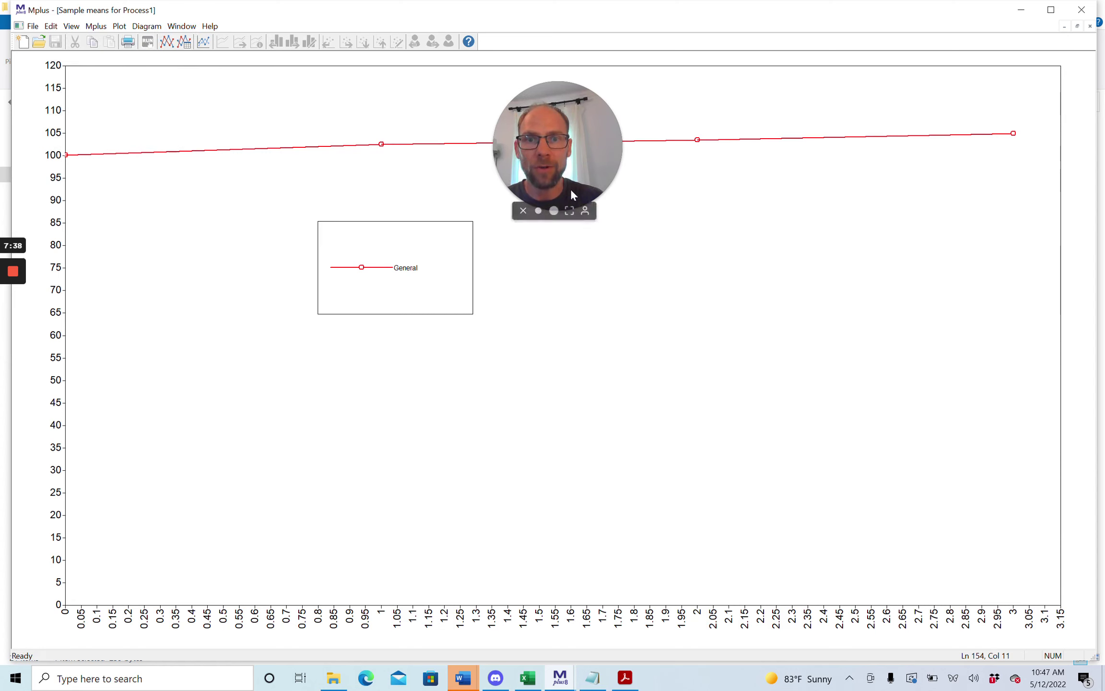
click(592, 188)
drag(592, 185, 672, 360)
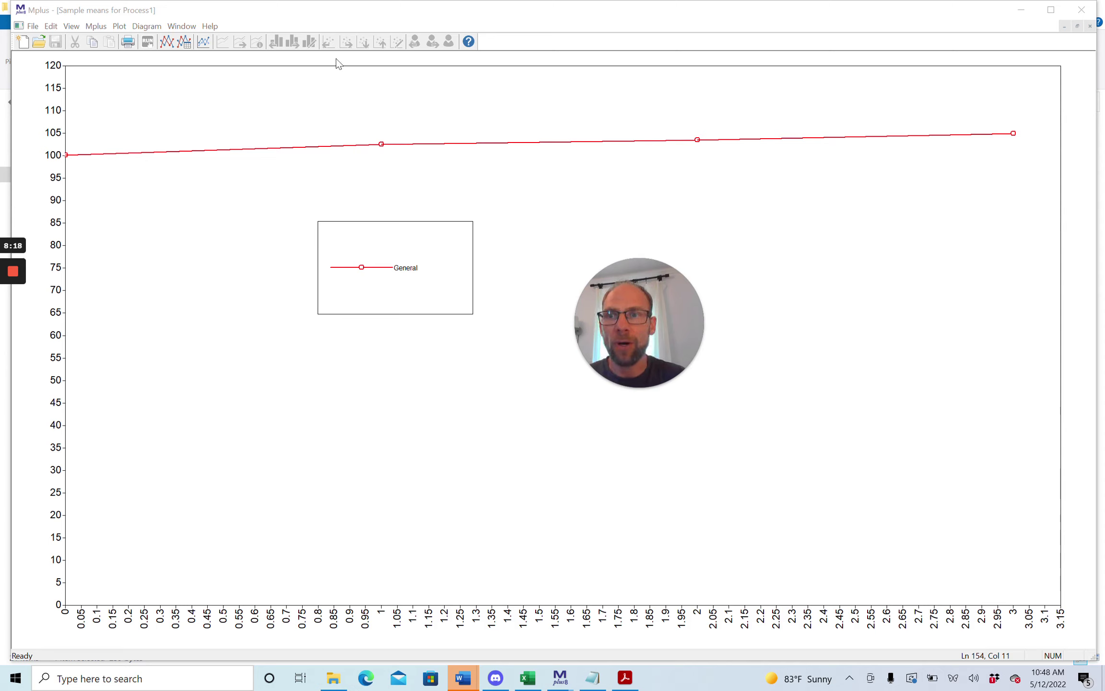
Display the estimated means plot and move its legend below the curve, to between about 66 and 87 on the vertical axis
click(120, 27)
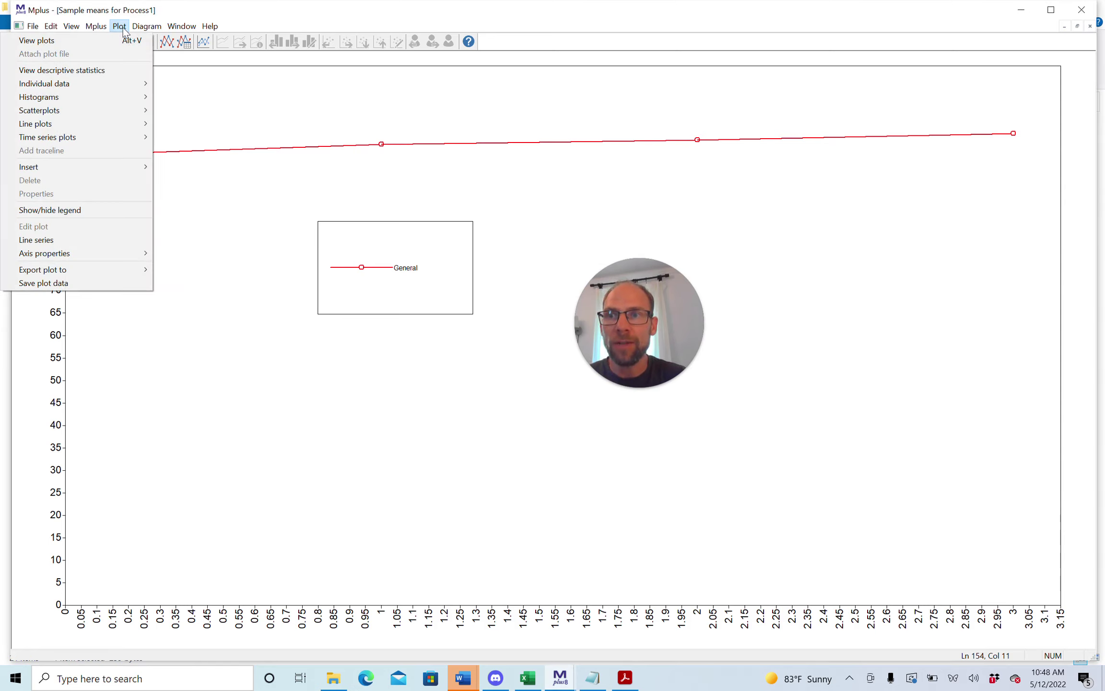
click(88, 46)
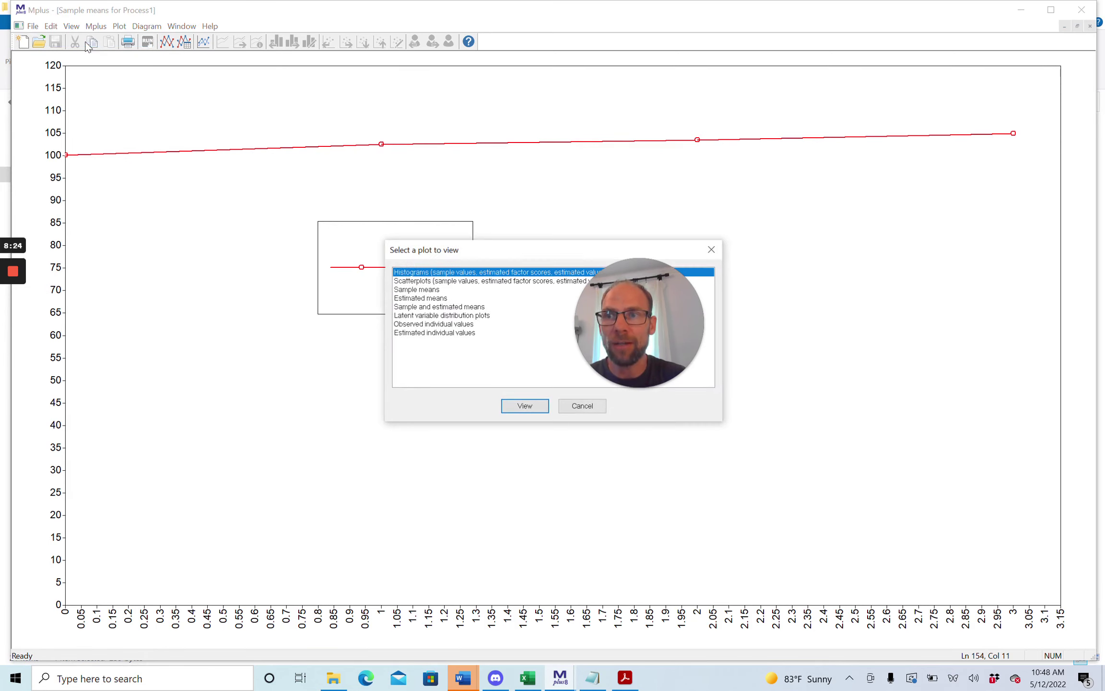
click(437, 299)
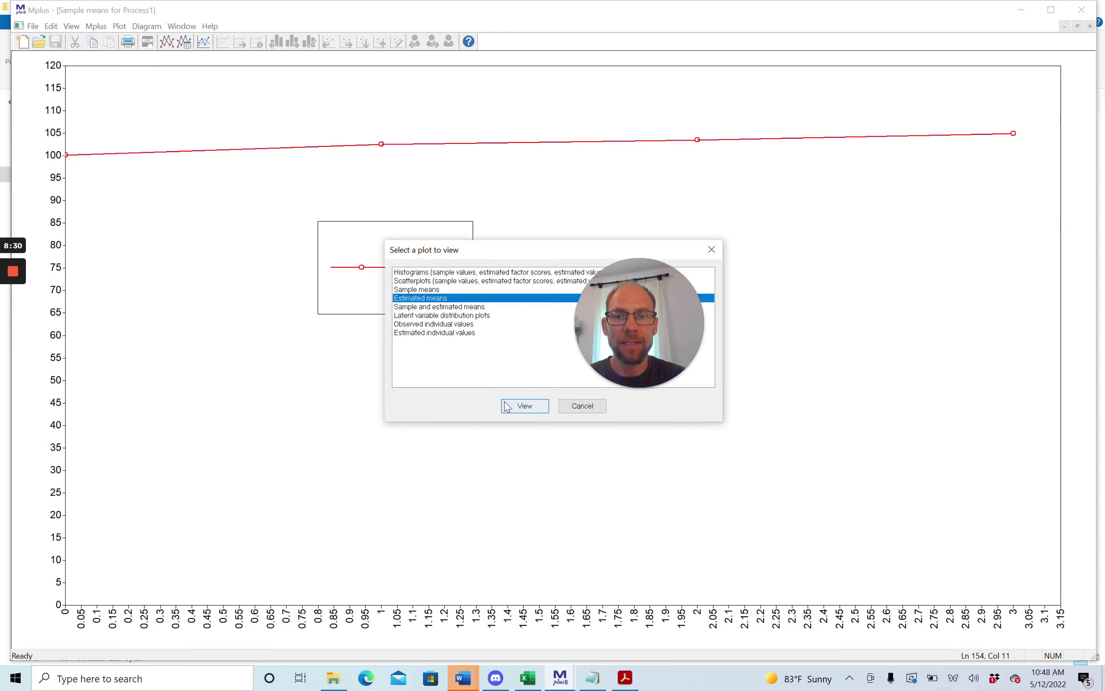
click(524, 406)
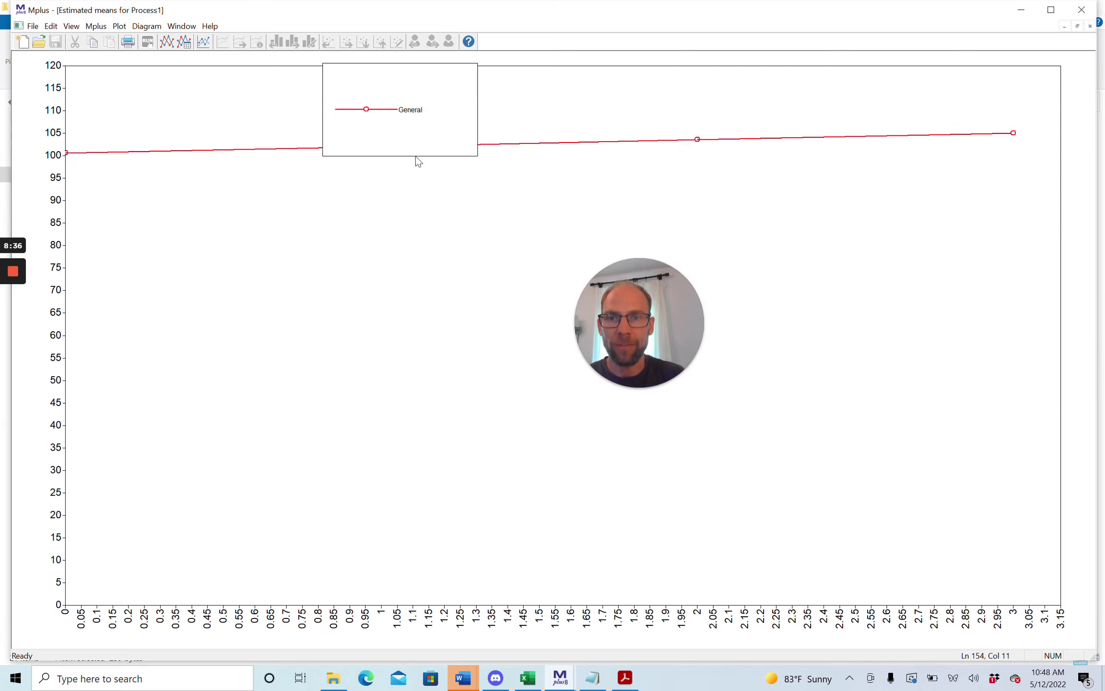
click(416, 157)
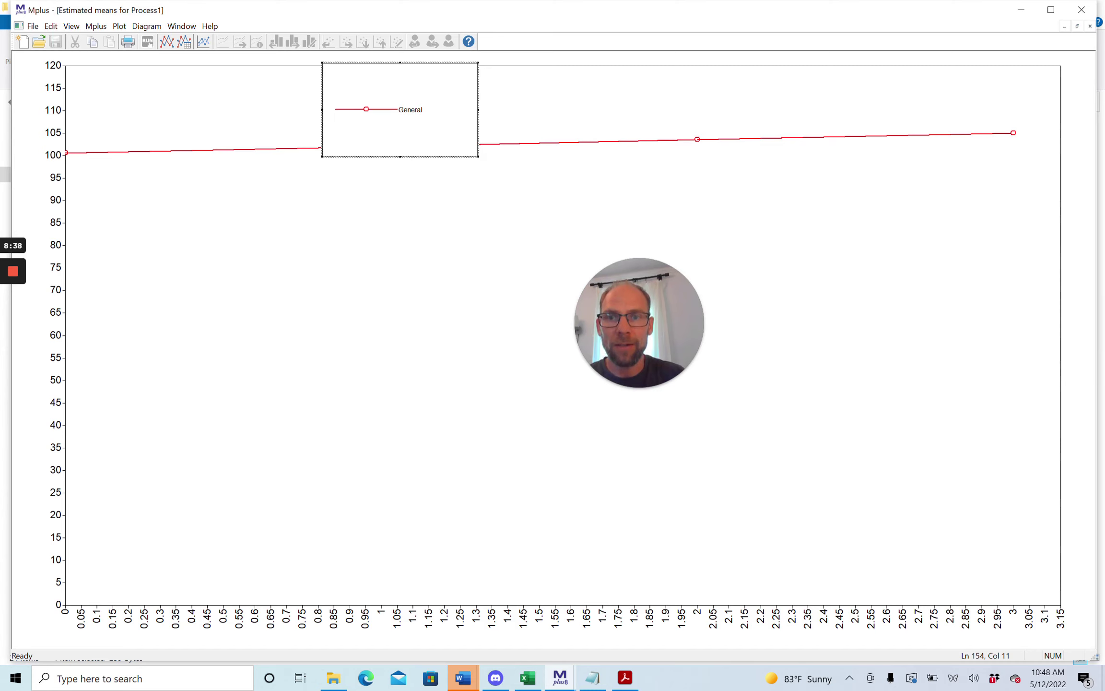
drag(416, 156, 432, 308)
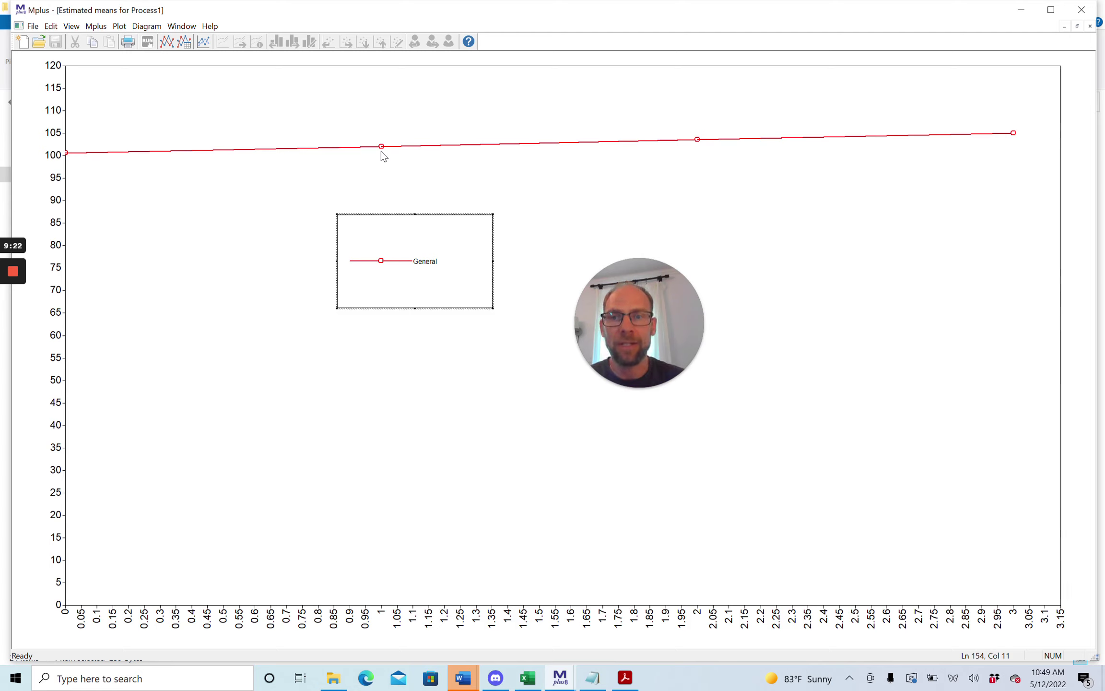
Display the combined sample and estimated means plot and move its legend below the curves, to between about 74 and 95 vertically
click(122, 29)
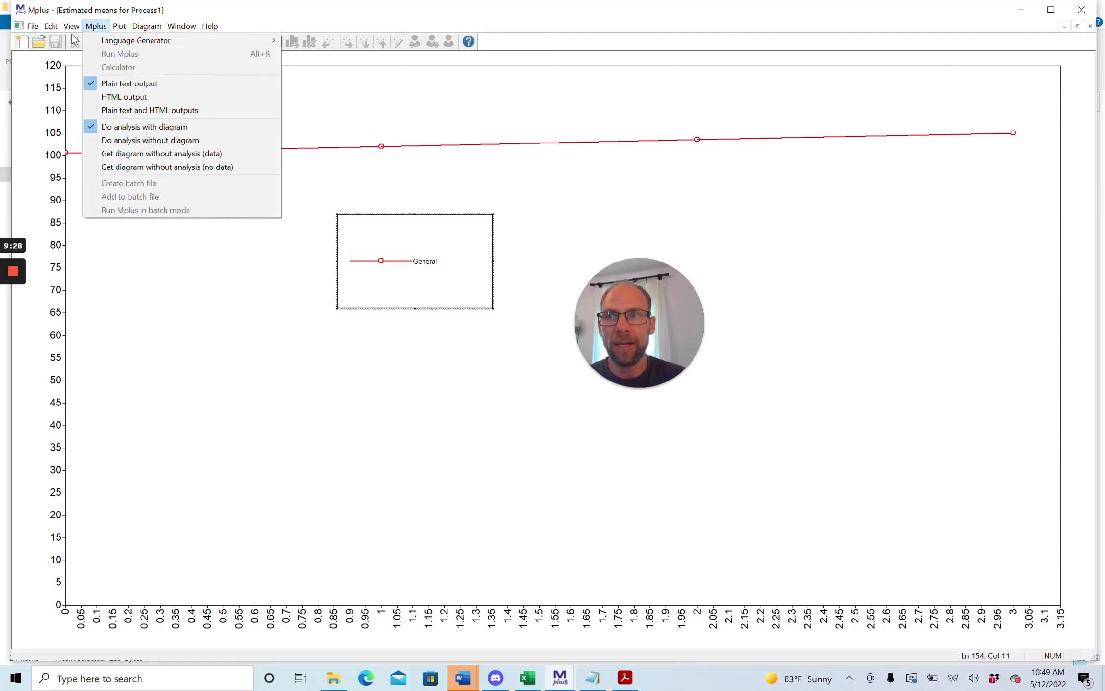
mouse_move(97, 32)
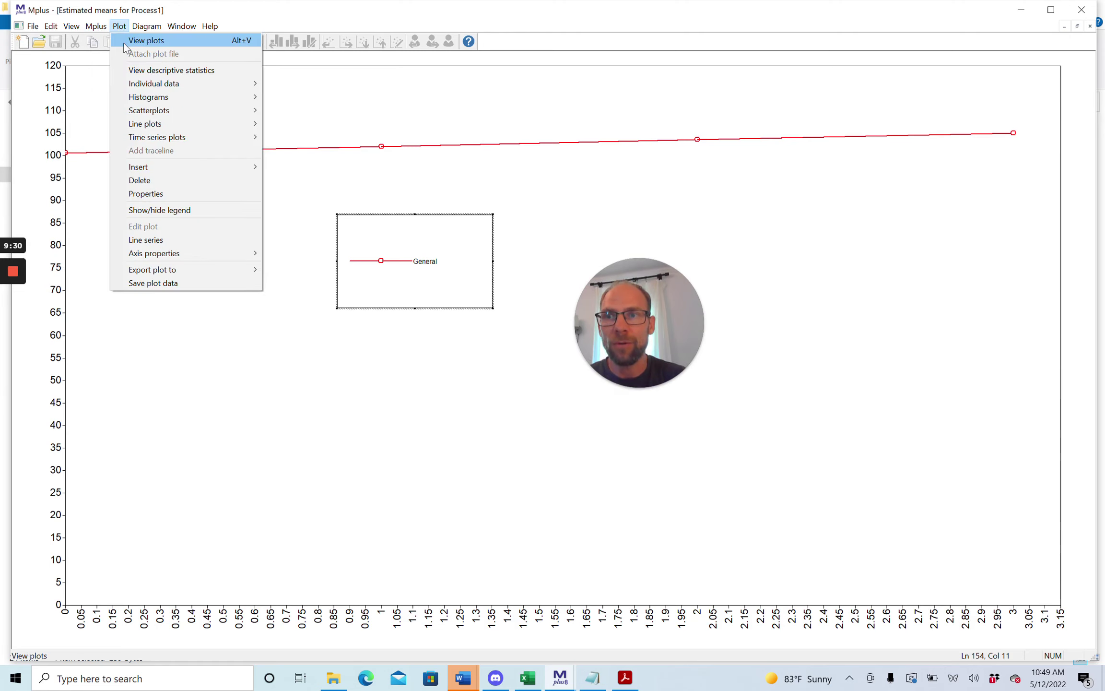
click(126, 46)
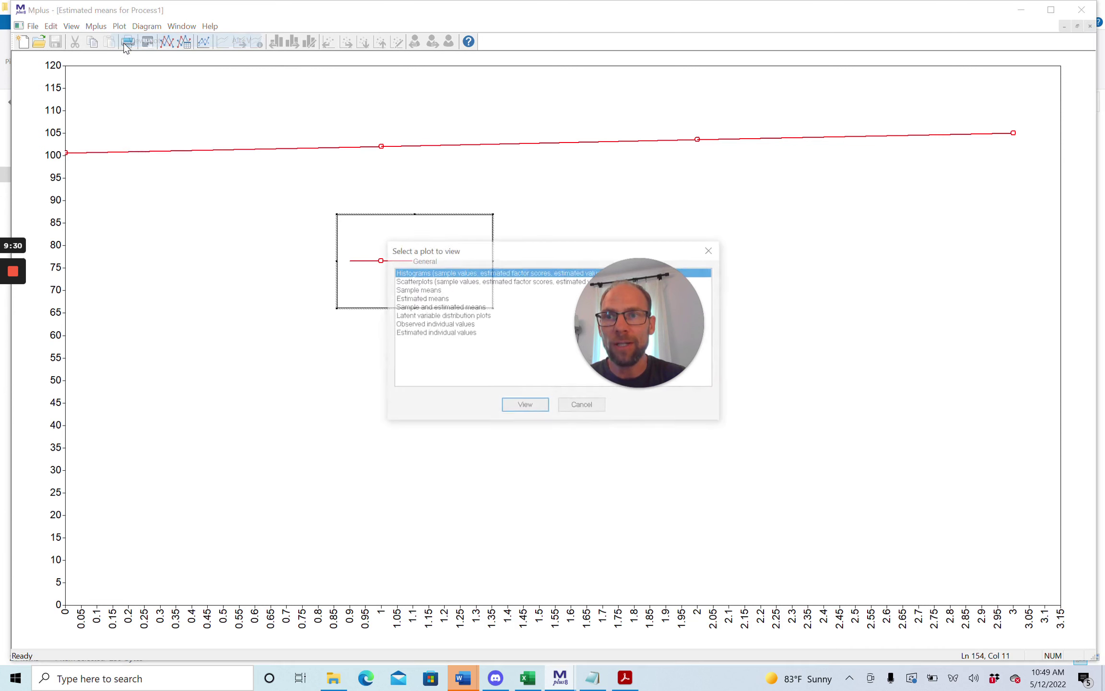
click(418, 307)
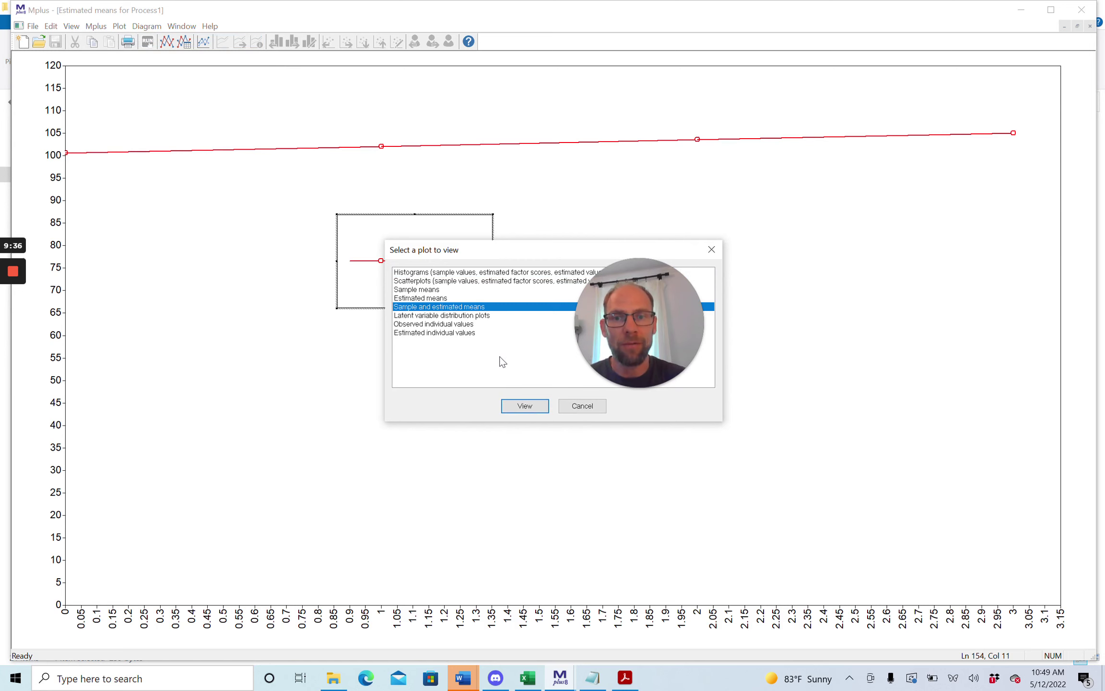
click(525, 406)
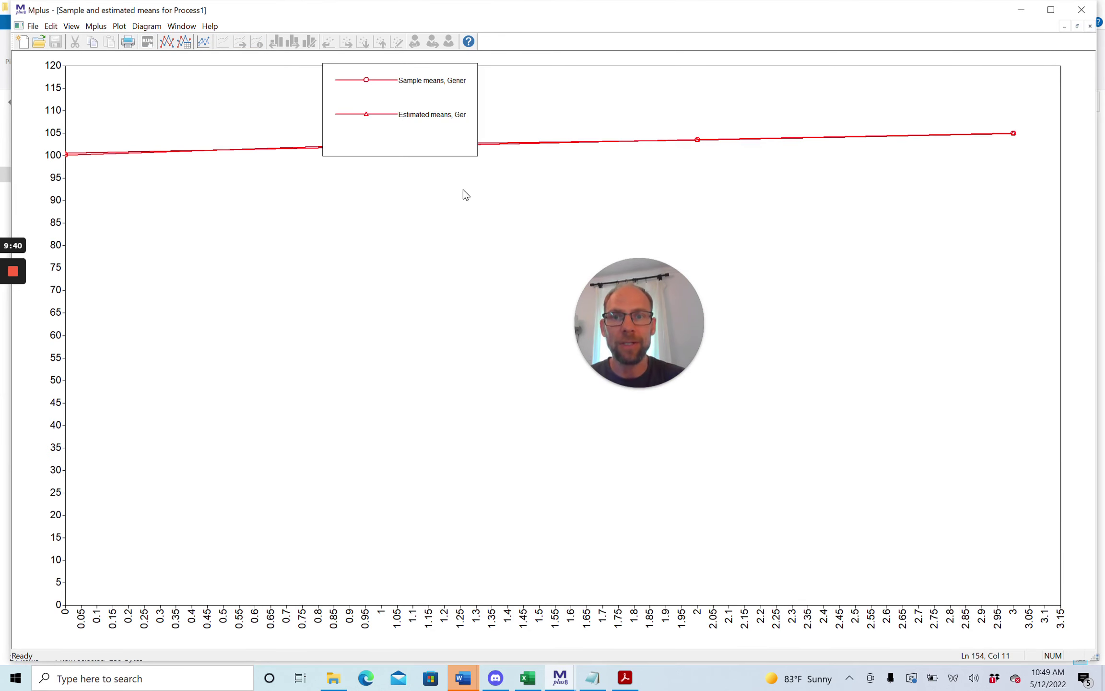
click(450, 153)
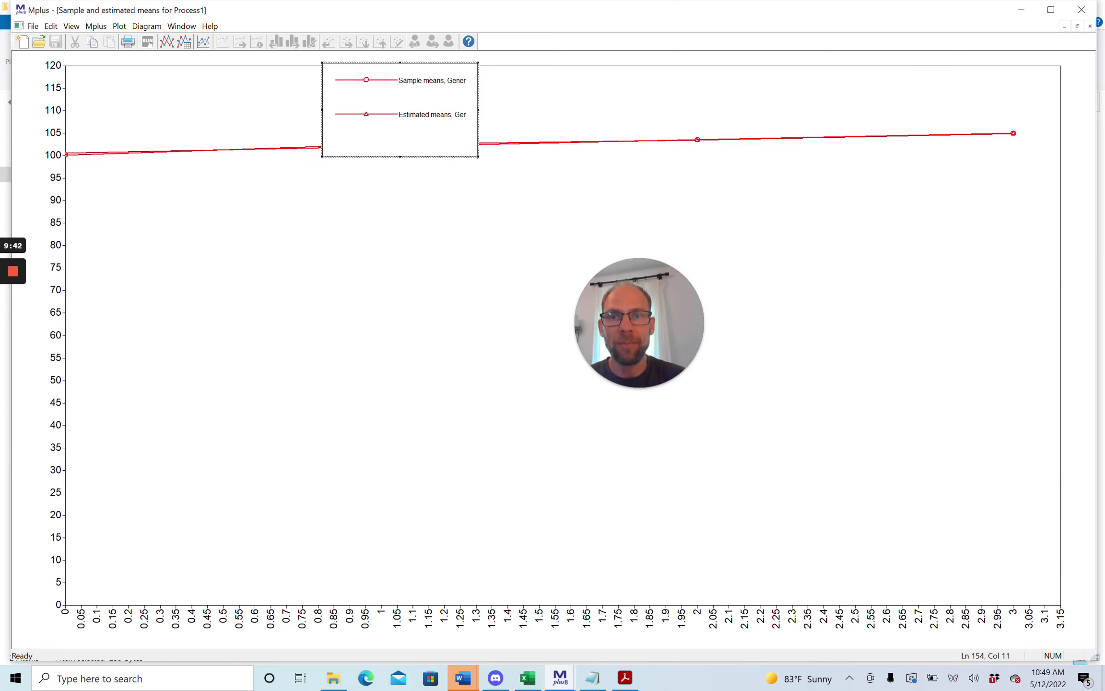
drag(451, 152, 443, 269)
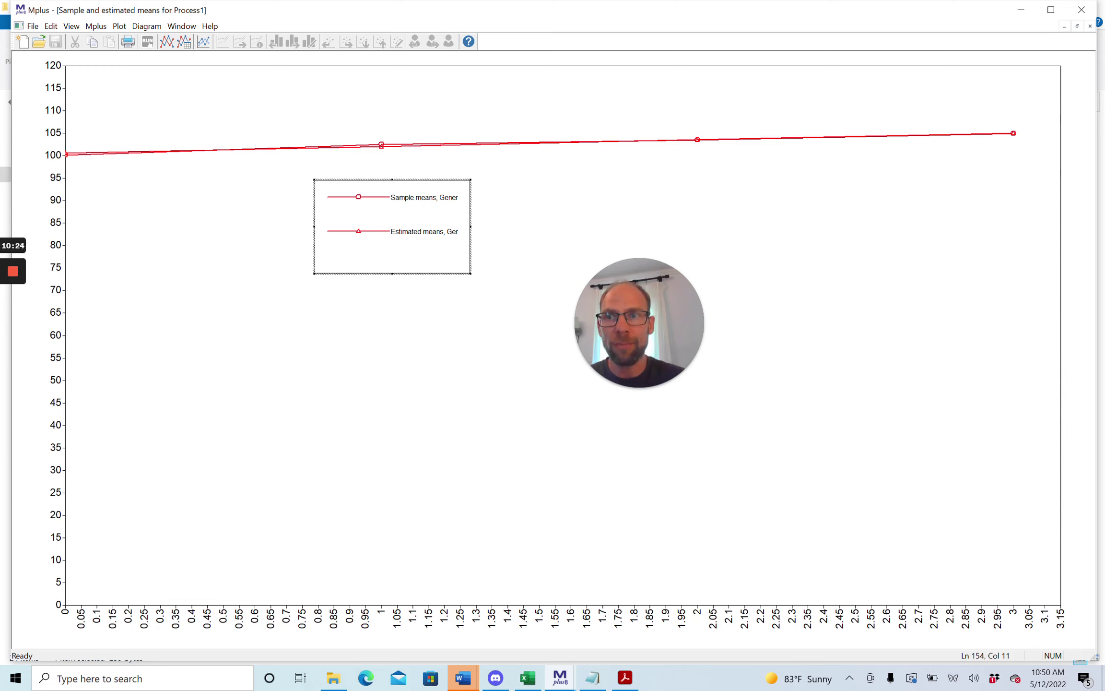
Plot the observed individual values as individual data, with 10 curves in consecutive order starting at index 1
click(119, 26)
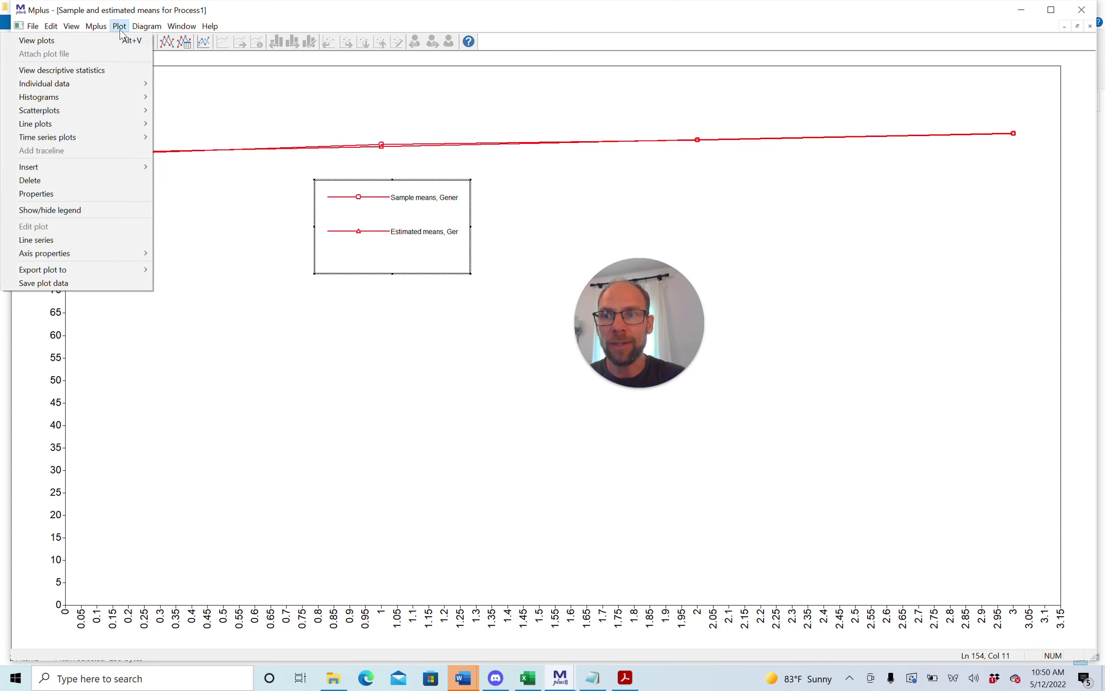
click(96, 42)
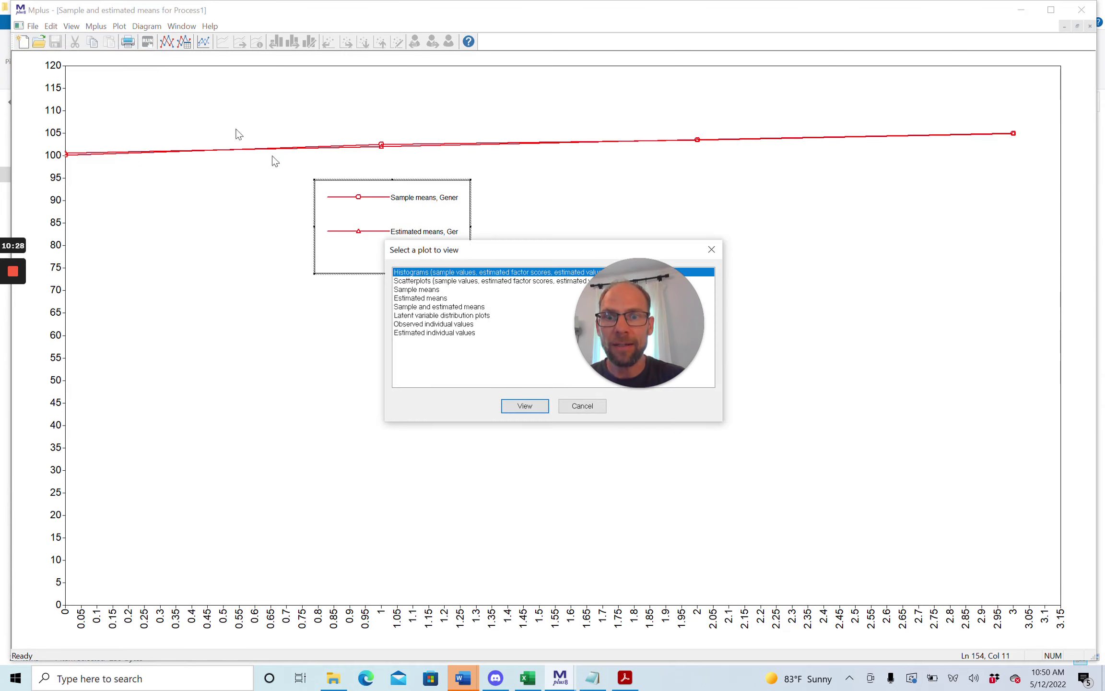
click(417, 325)
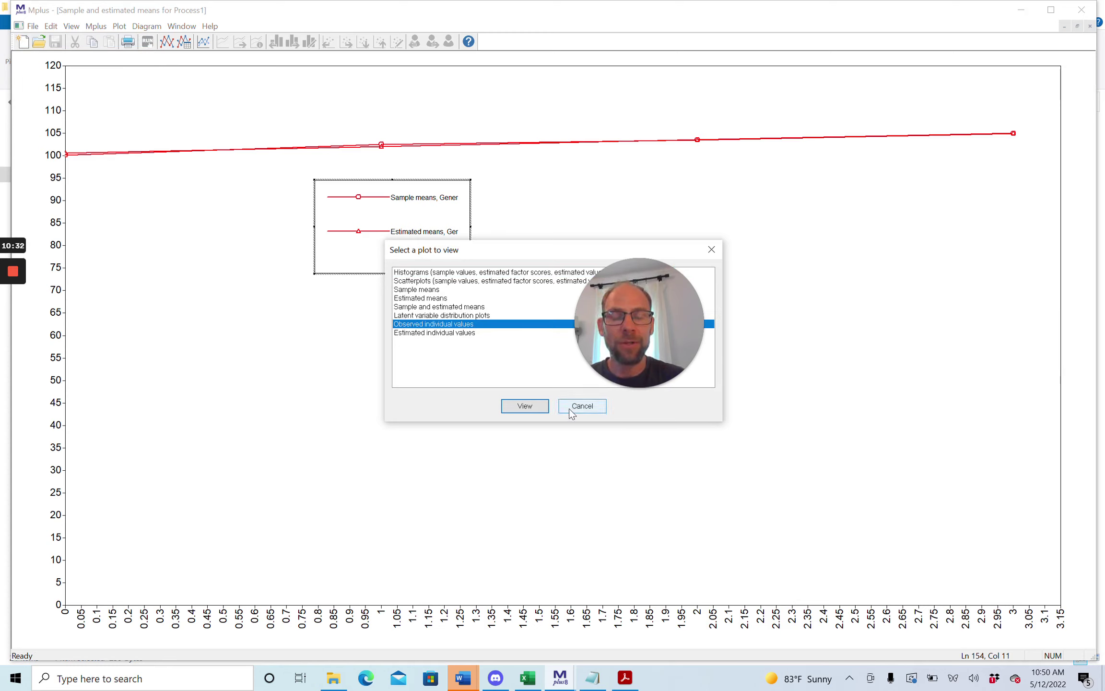
mouse_move(640, 378)
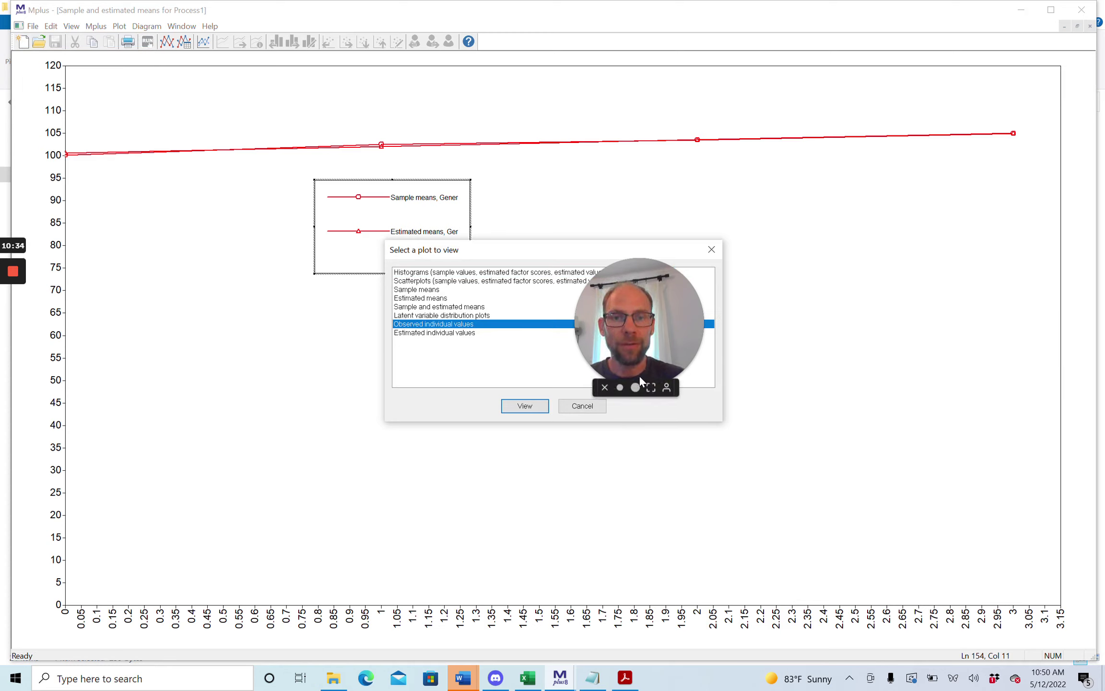
click(527, 407)
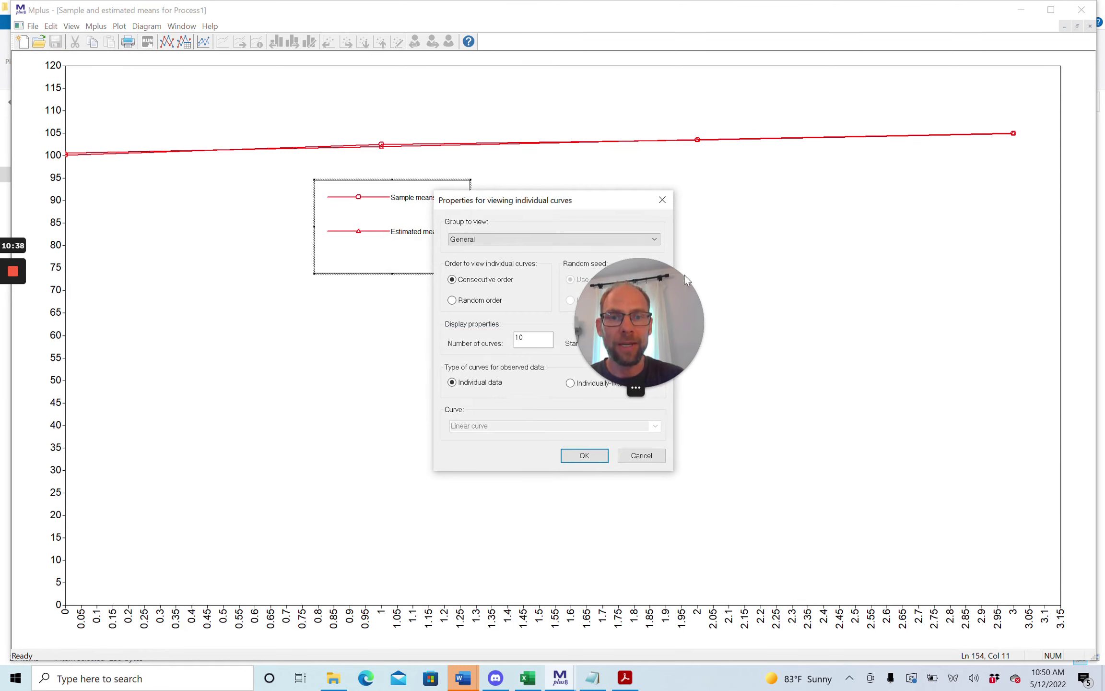
drag(677, 280, 805, 240)
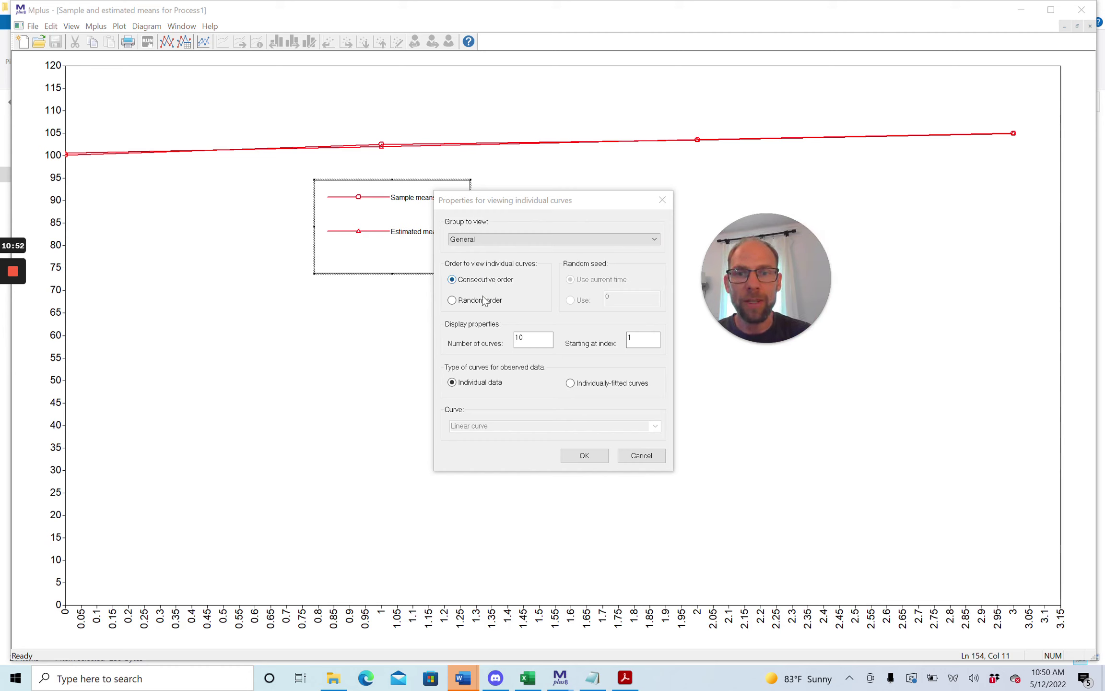
click(452, 300)
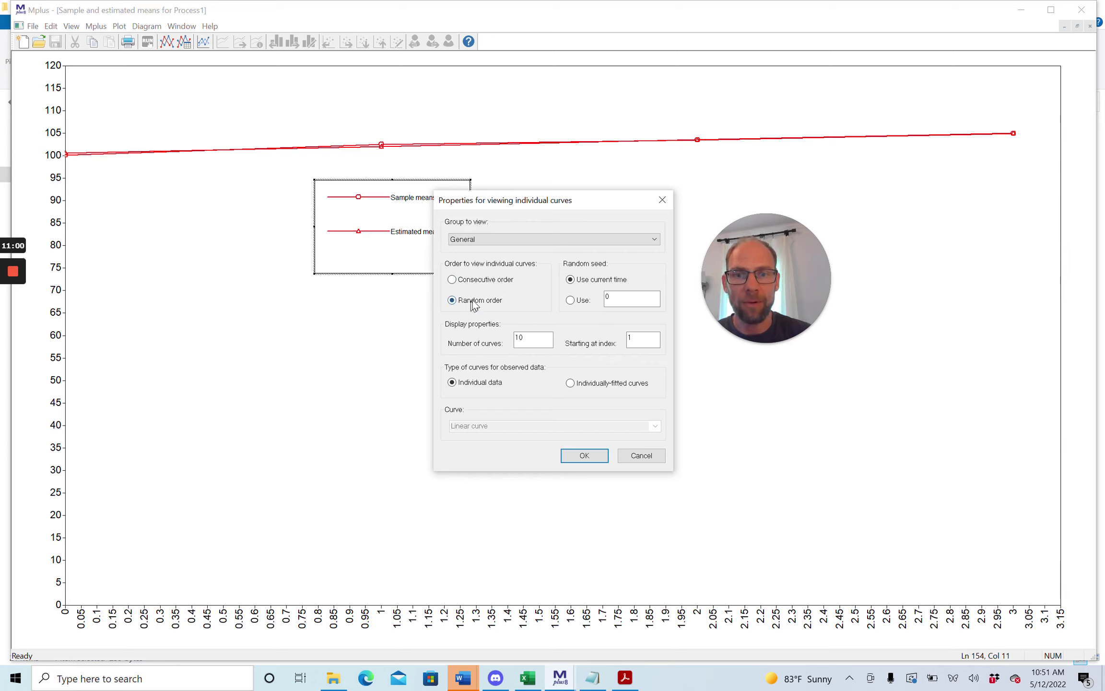
click(452, 280)
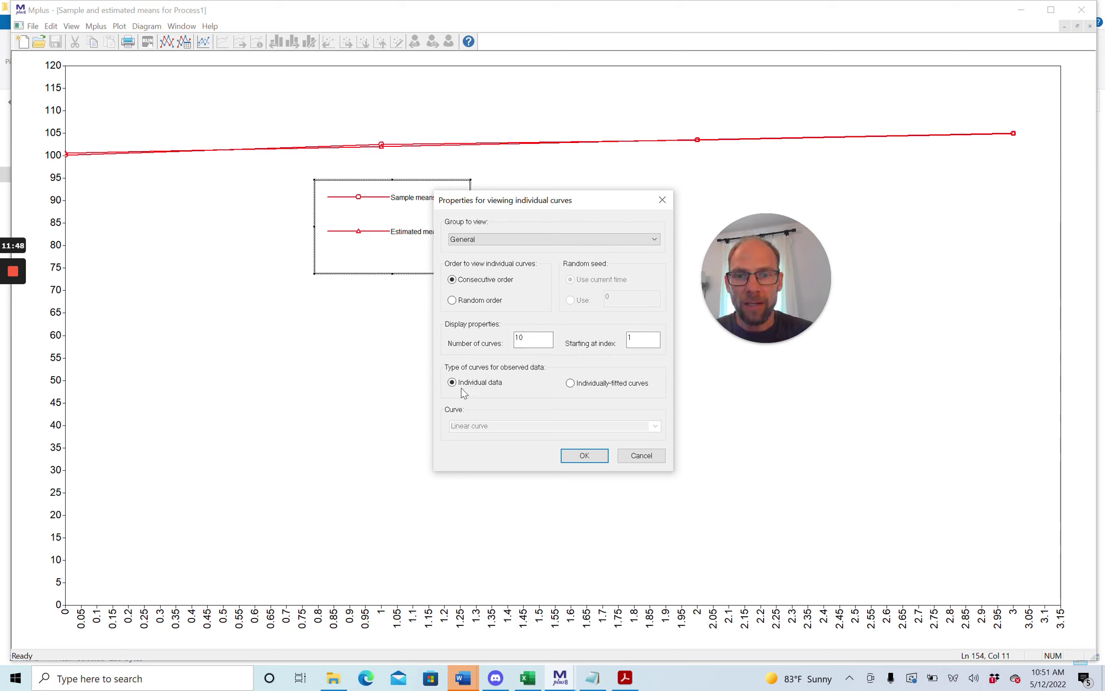
click(591, 461)
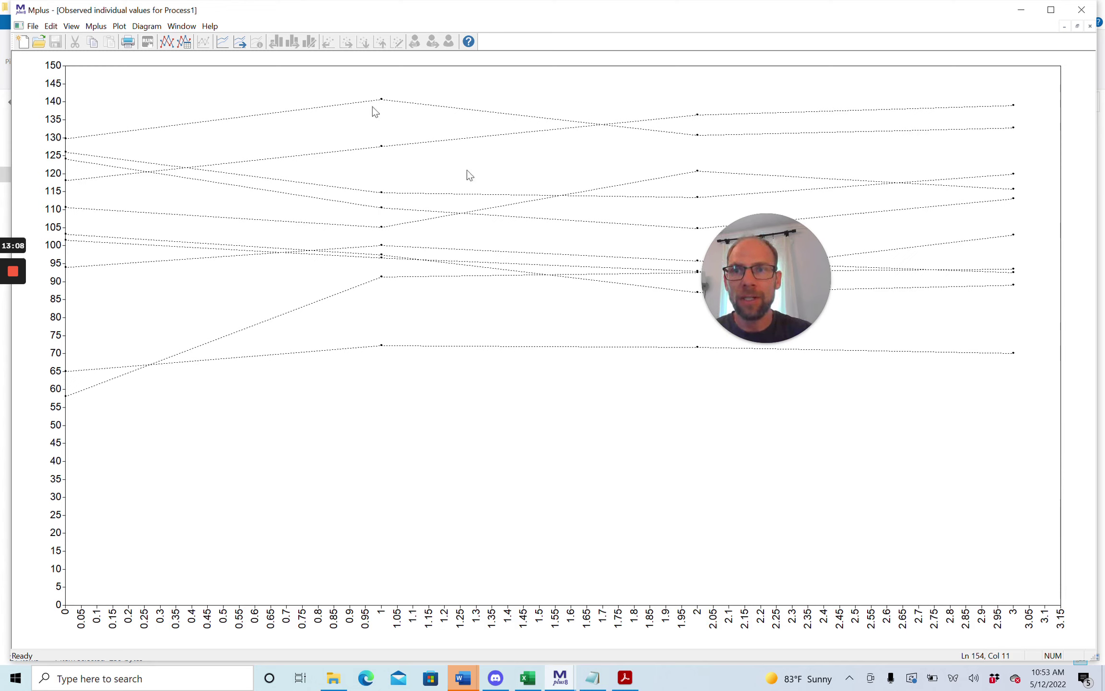
Page through the successive sets of ten observed individual curves to compare how the trajectories differ between persons
click(240, 44)
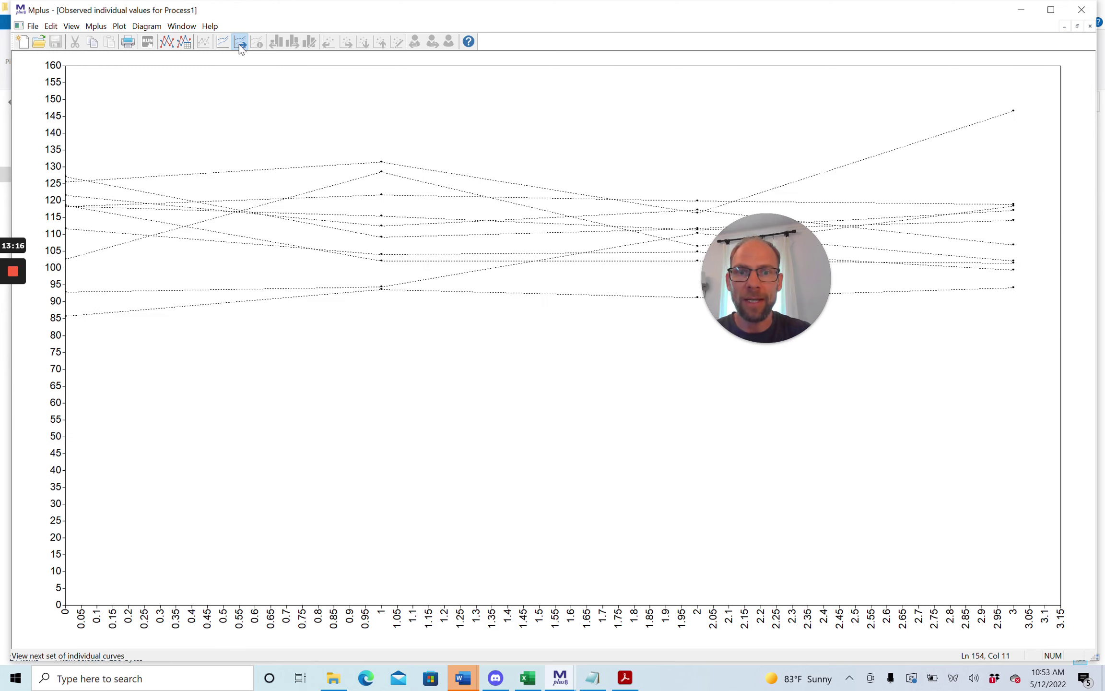
click(240, 44)
click(239, 44)
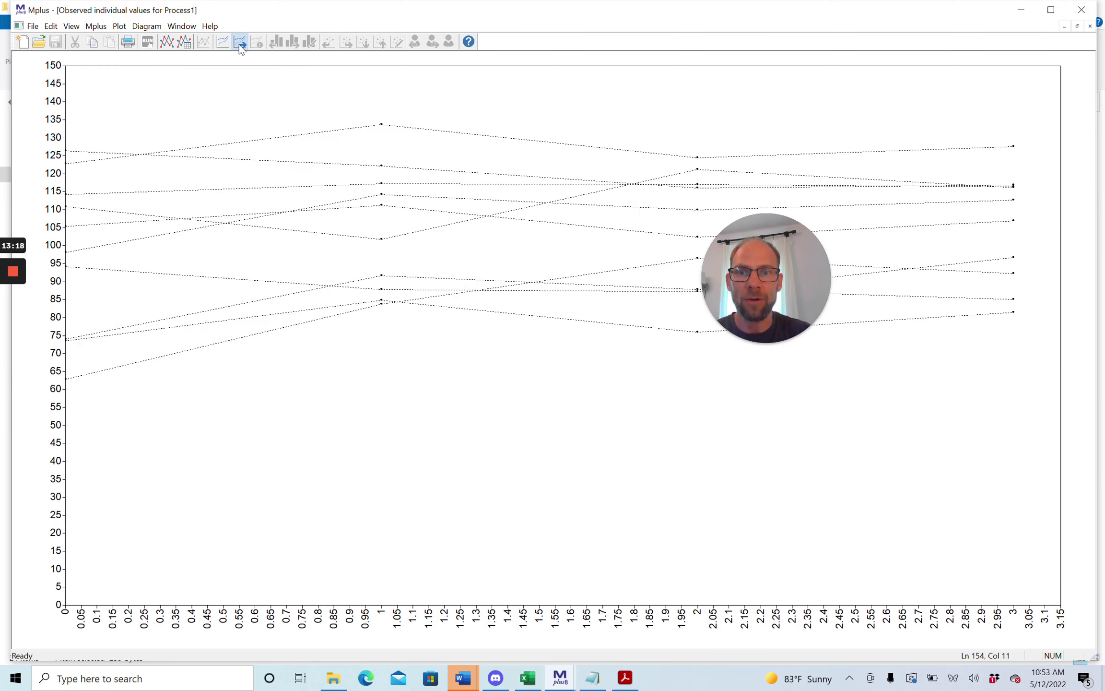
click(239, 44)
click(239, 44)
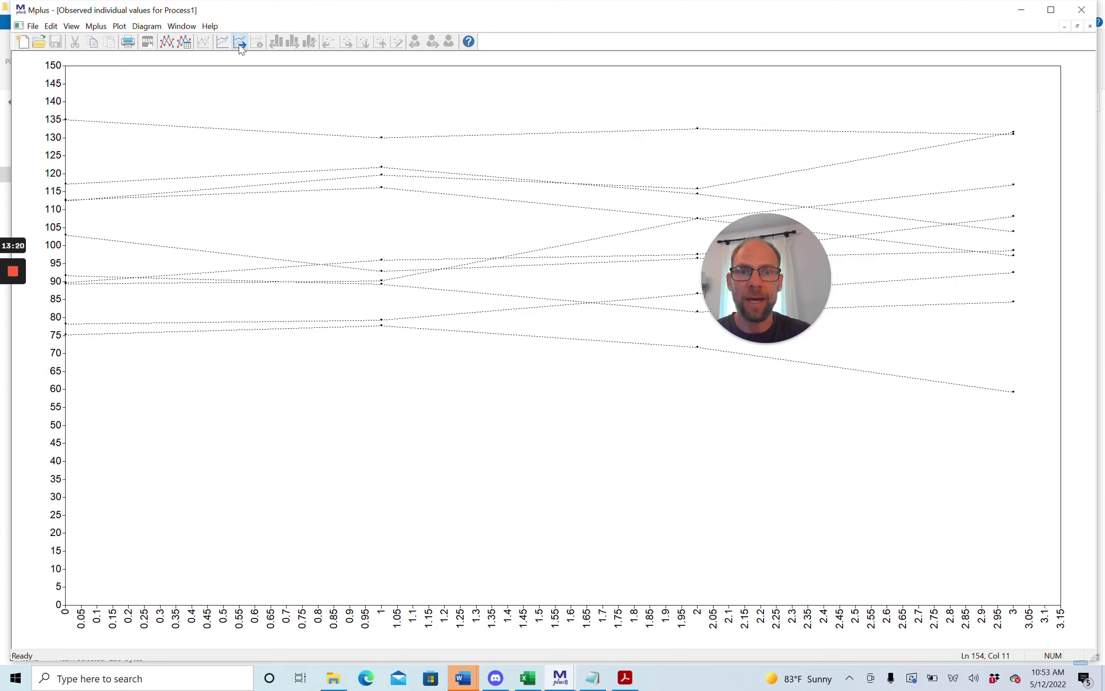
click(239, 45)
click(240, 44)
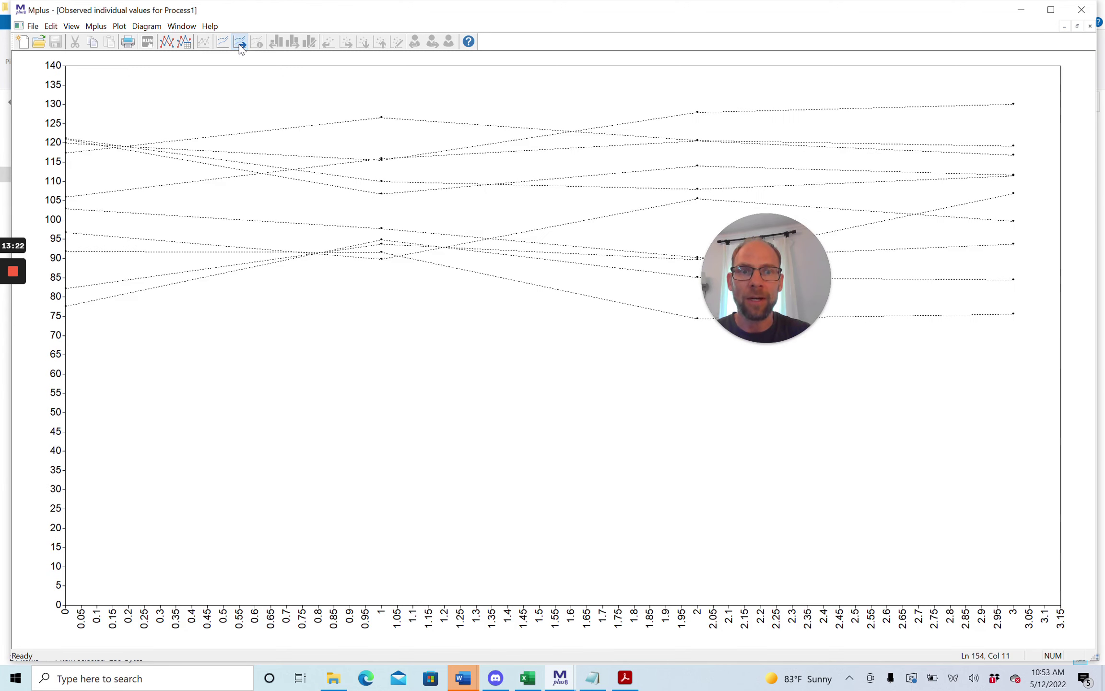
click(239, 44)
click(240, 44)
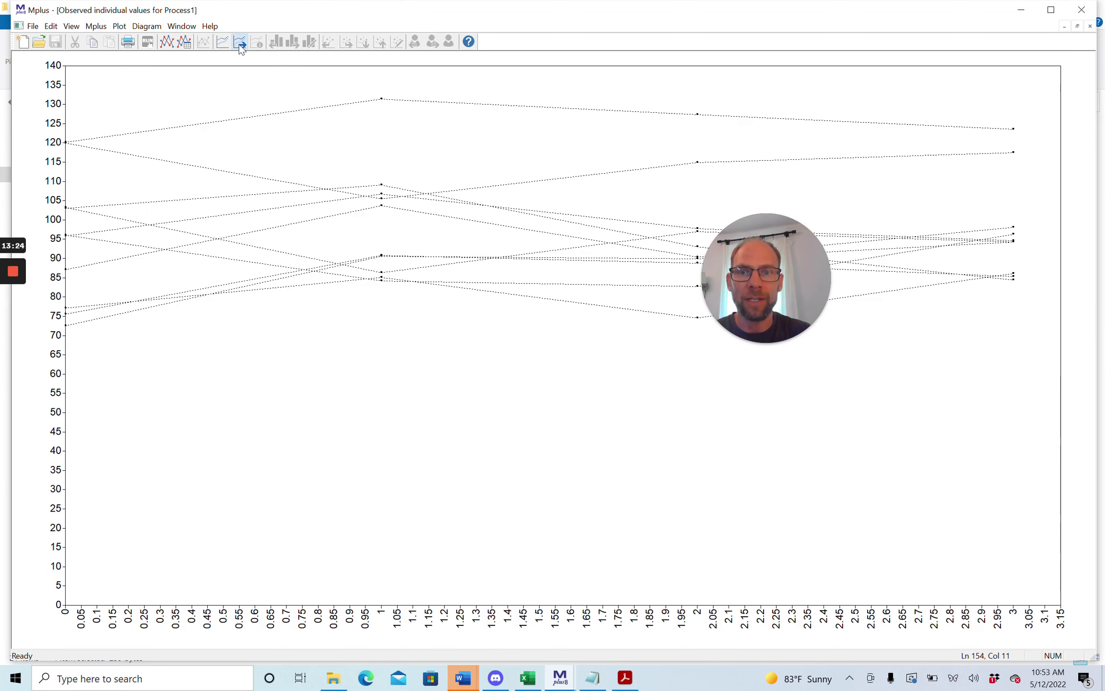
click(239, 45)
click(239, 44)
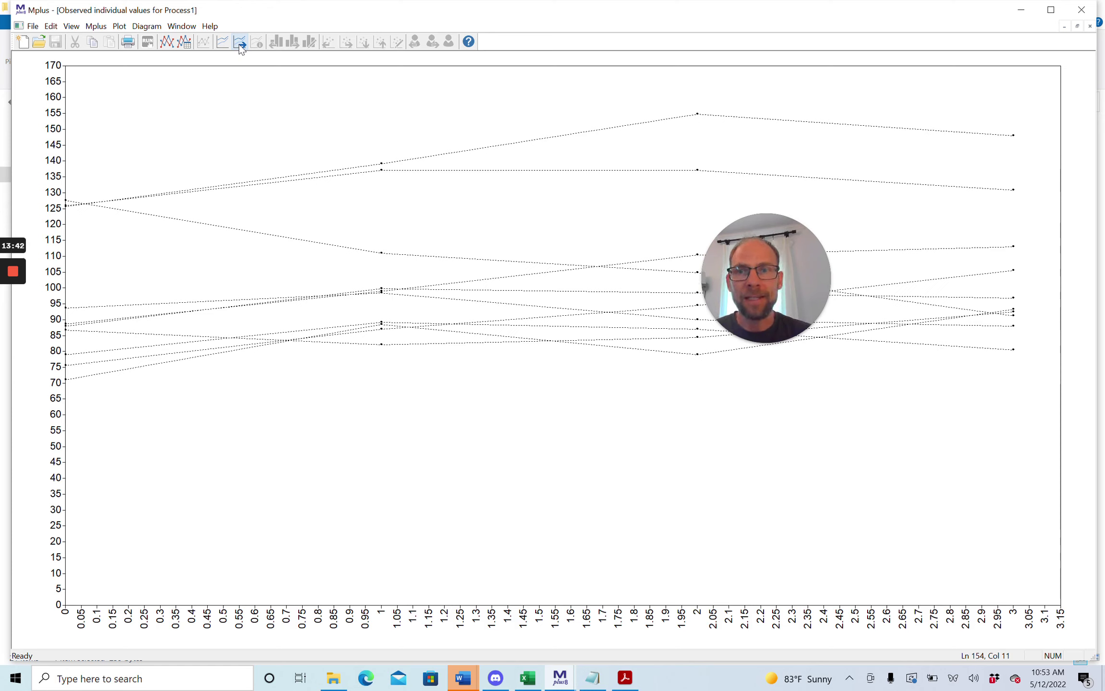
Plot the estimated individual values with 10 curves in consecutive order, starting at index 1
click(124, 27)
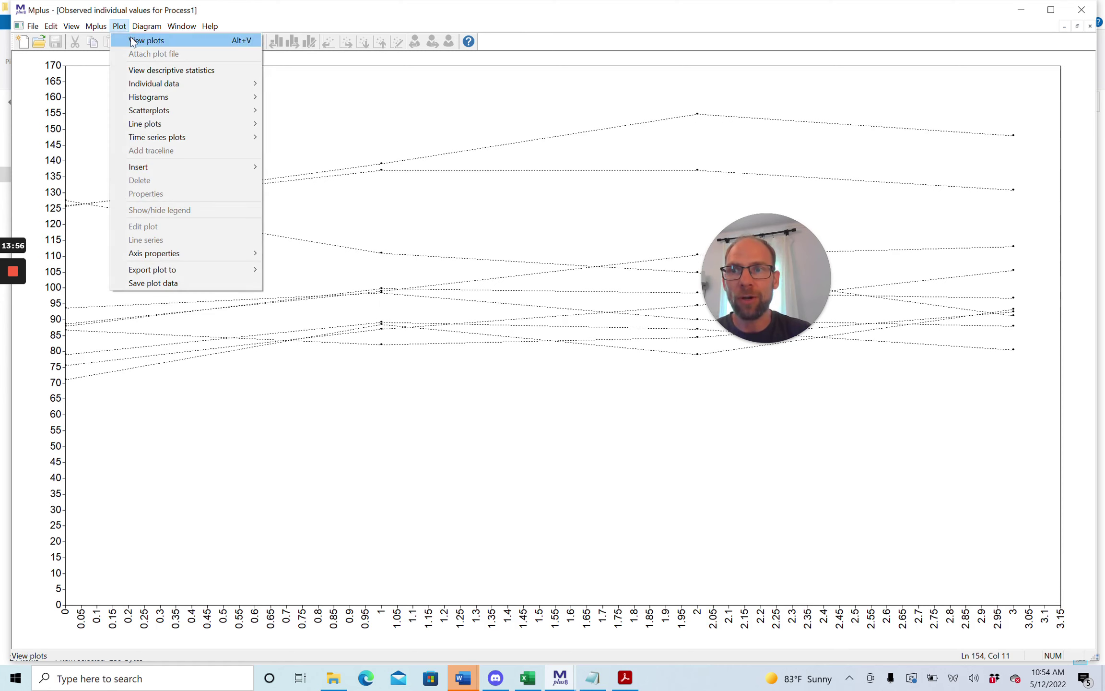
click(132, 40)
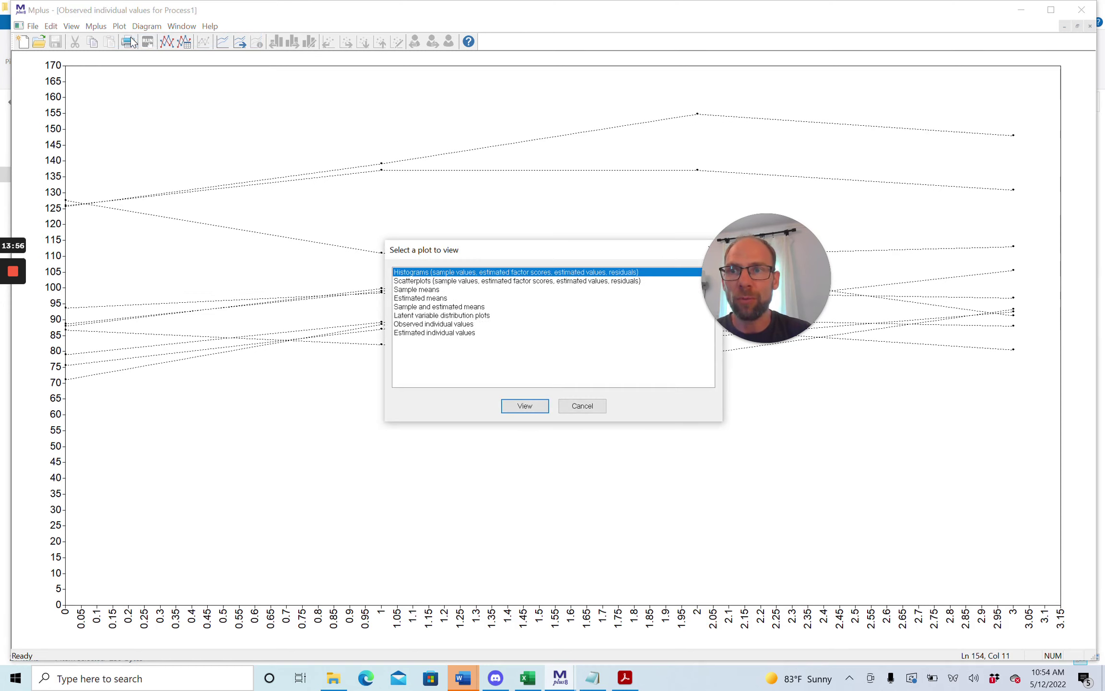
click(423, 333)
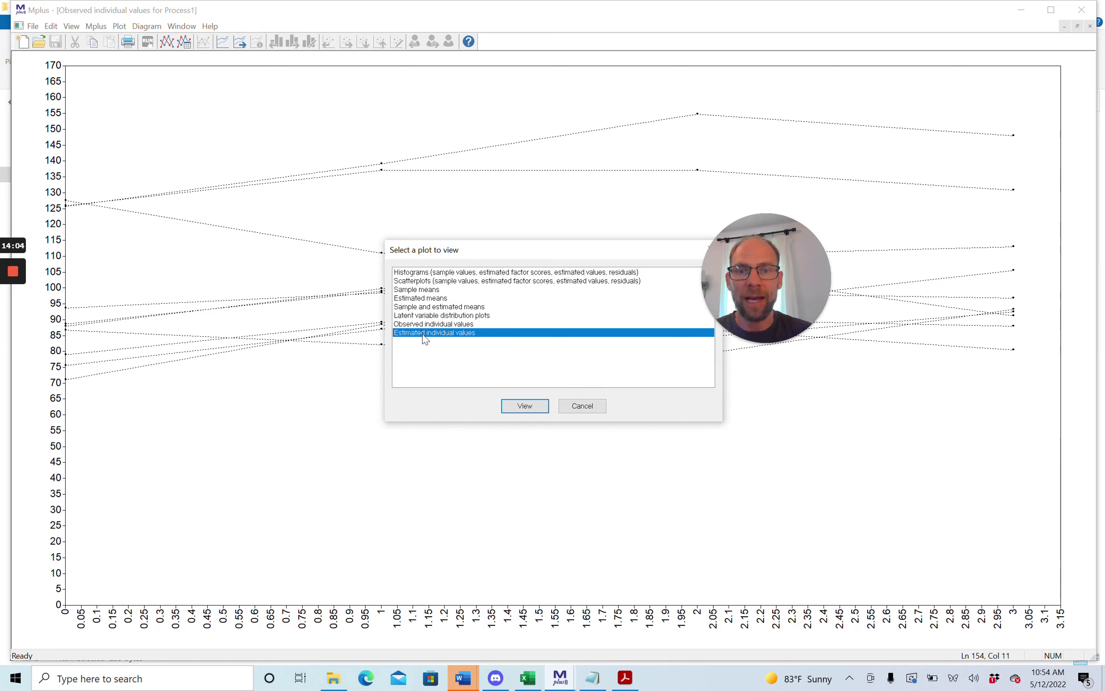
click(527, 407)
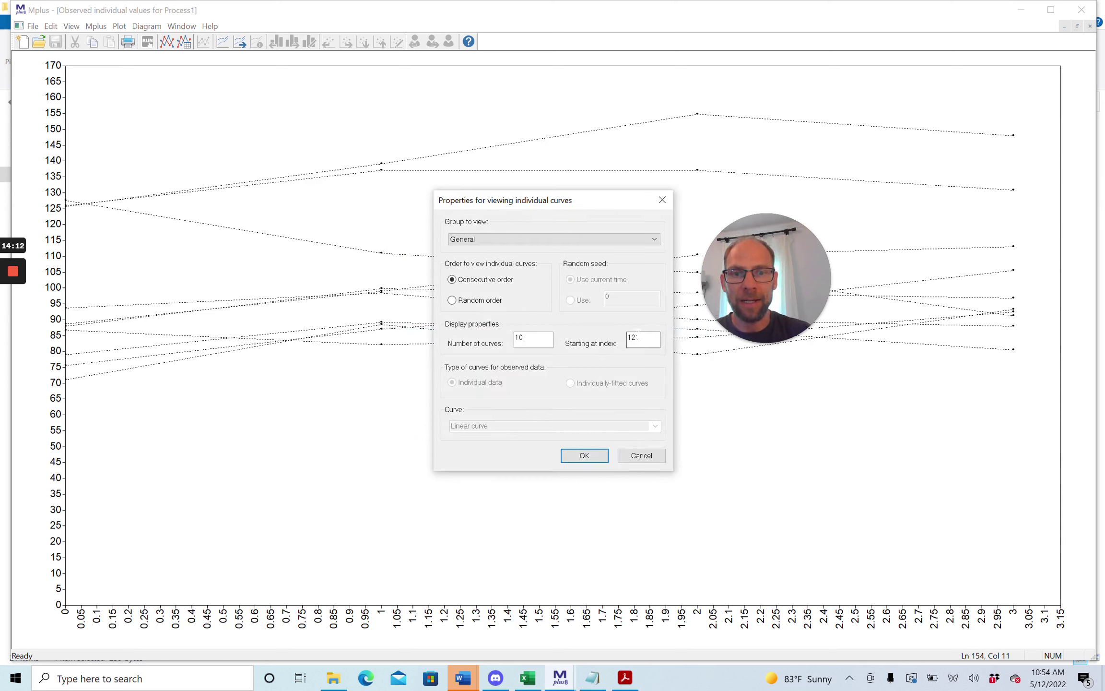
click(635, 337)
key(BackSpace)
key(BackSpace)
click(585, 455)
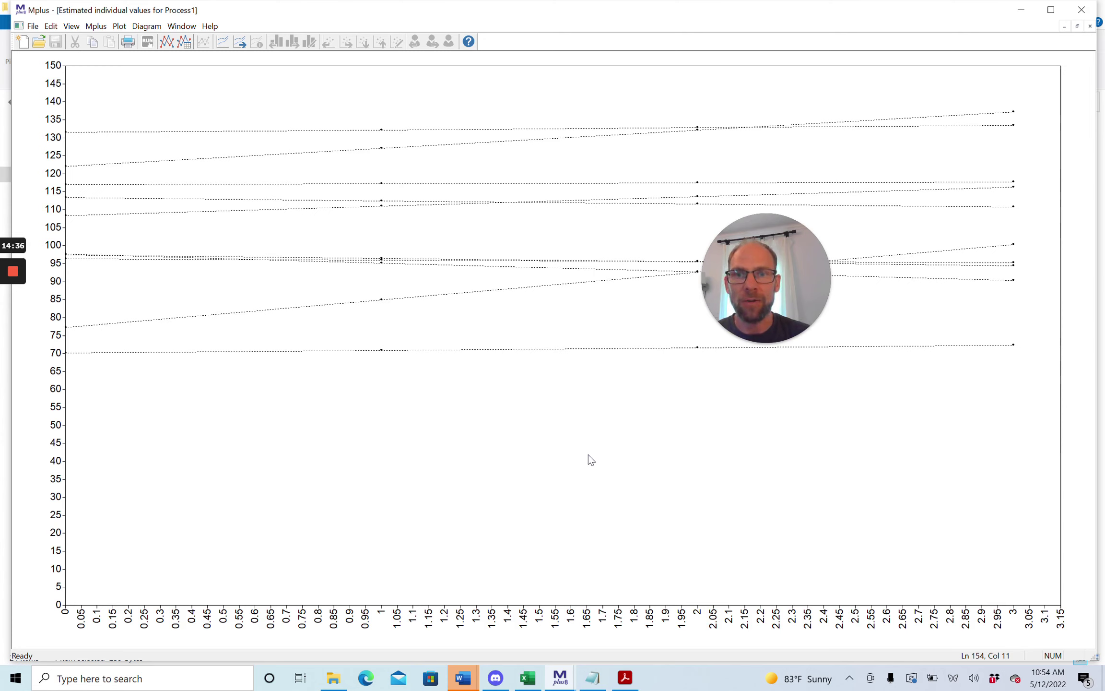
Page through the successive sets of ten estimated individual curves and highlight the curve that ends highest at time 3
click(240, 42)
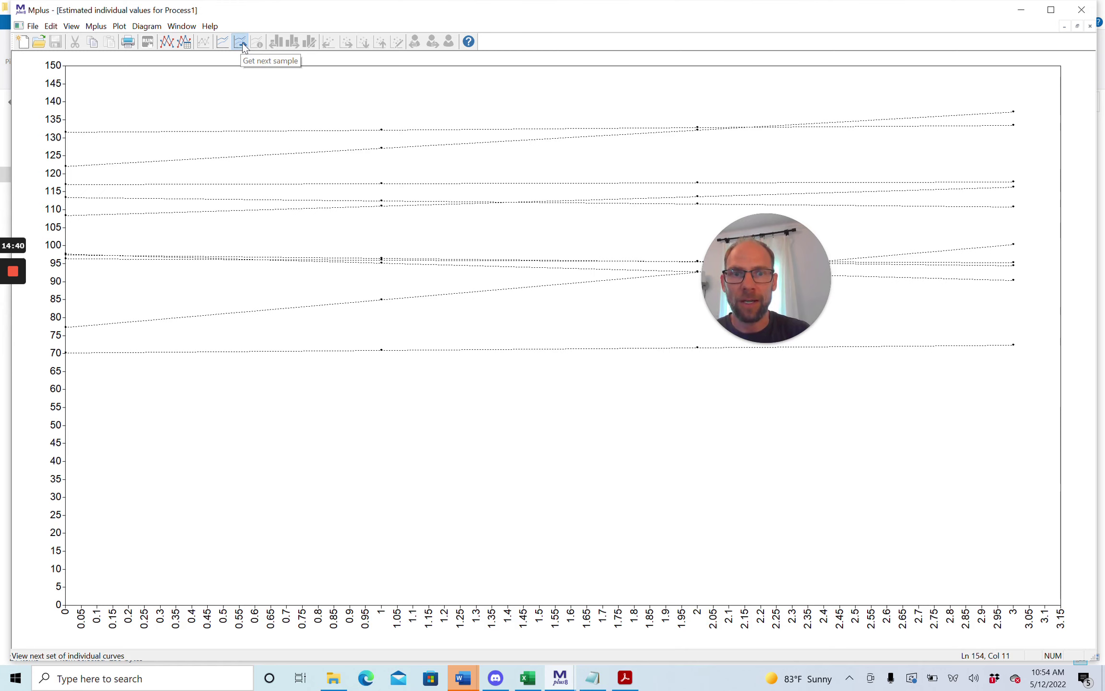
click(241, 43)
click(240, 43)
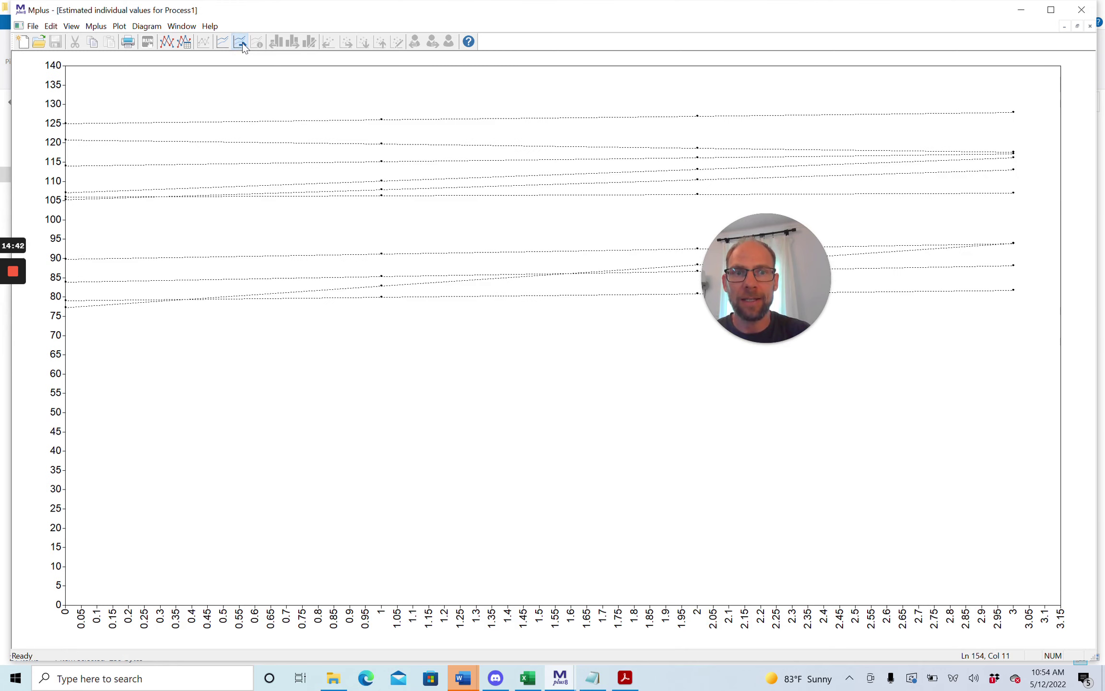
click(241, 44)
click(240, 43)
click(240, 43)
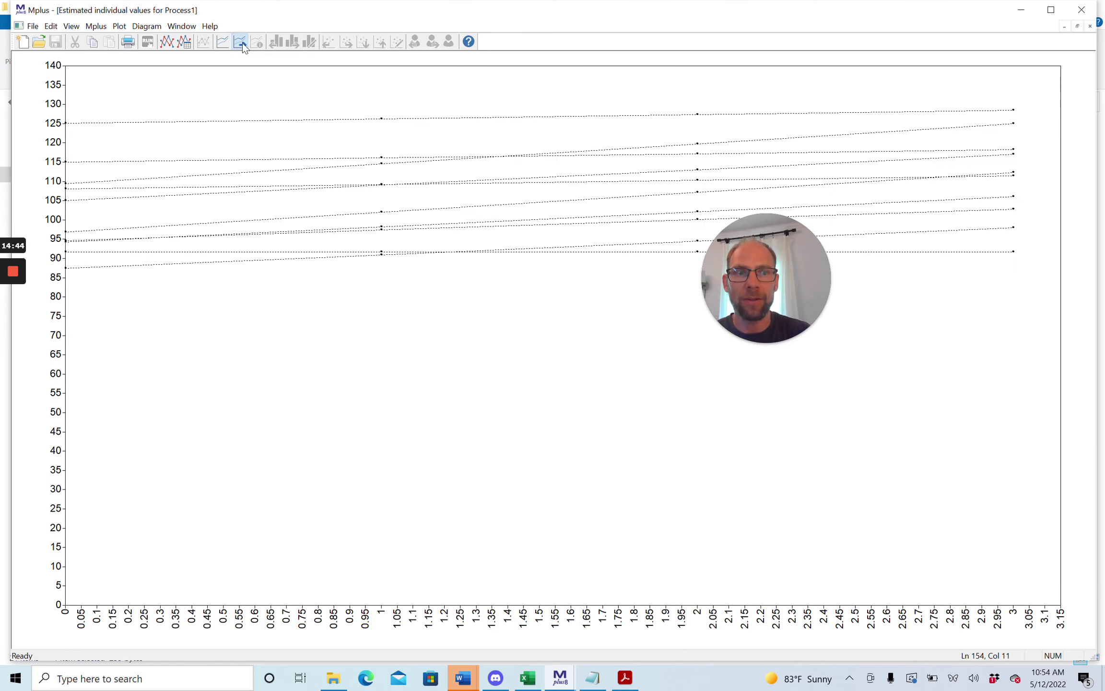
click(240, 44)
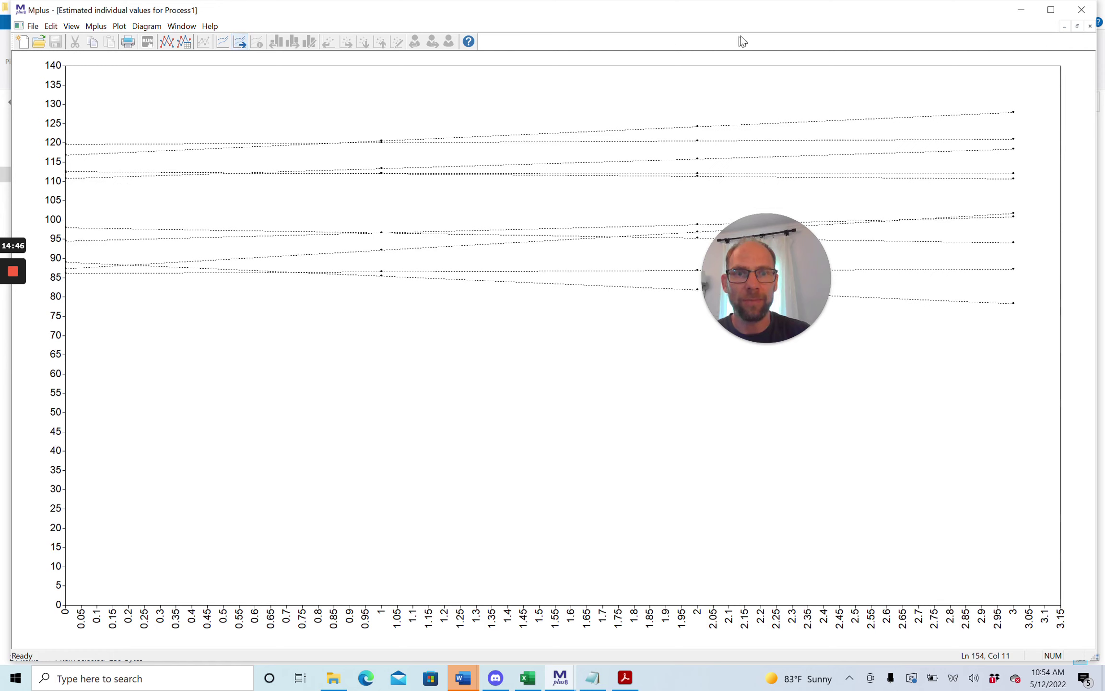
click(1016, 115)
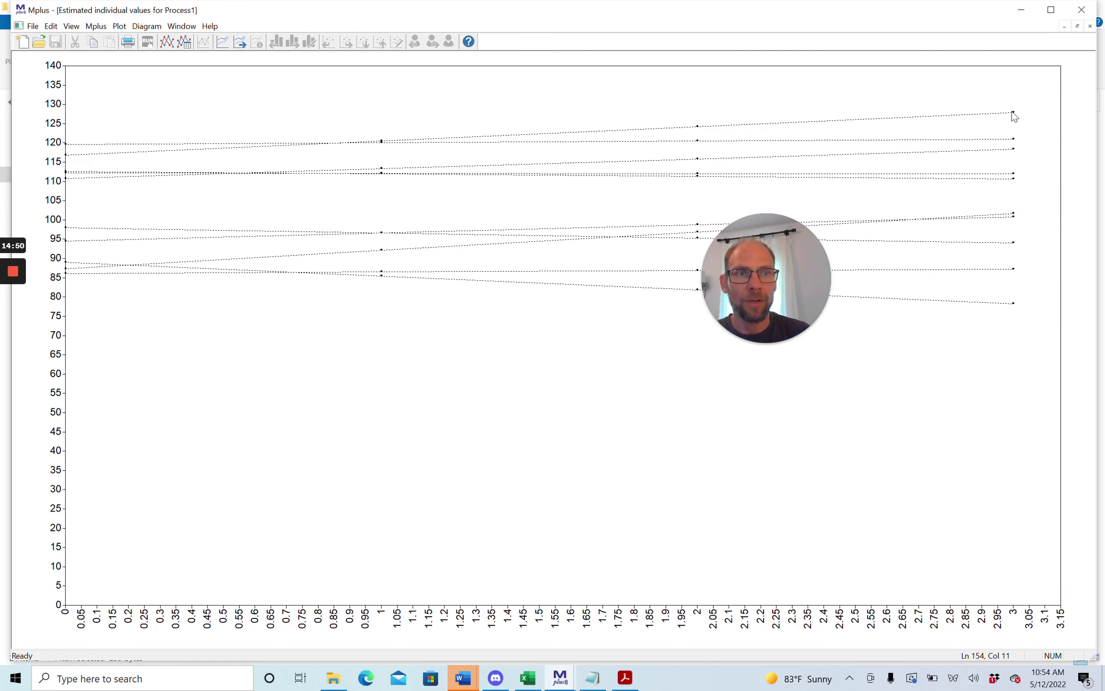
click(1014, 115)
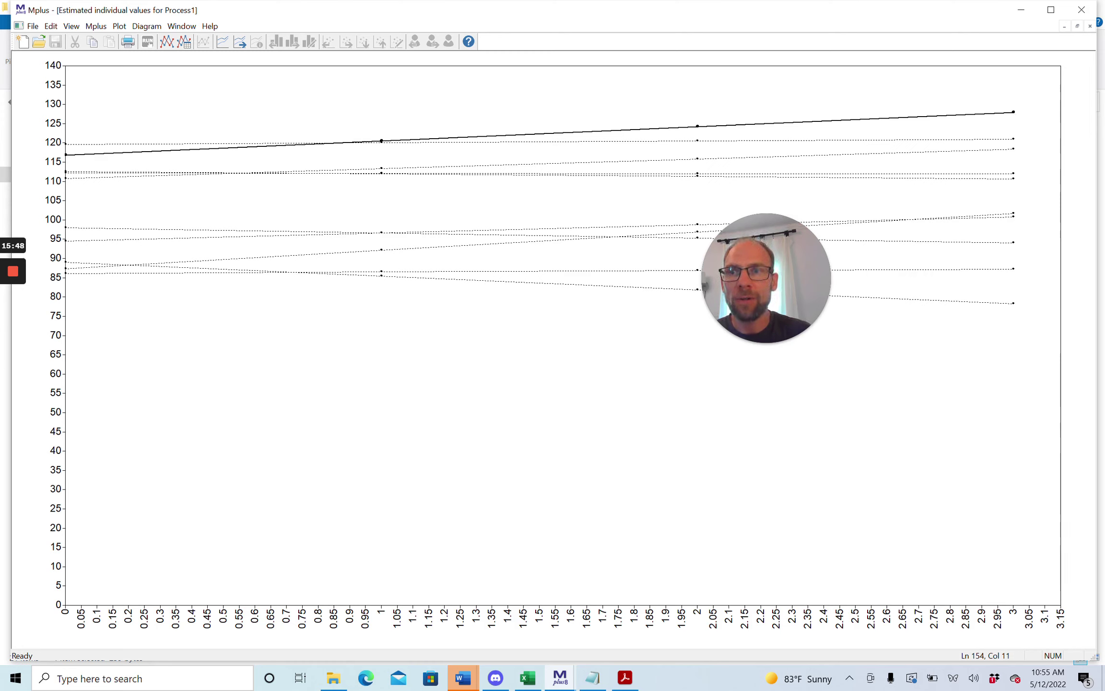
Show the available export formats for the estimated individual values plot
click(119, 26)
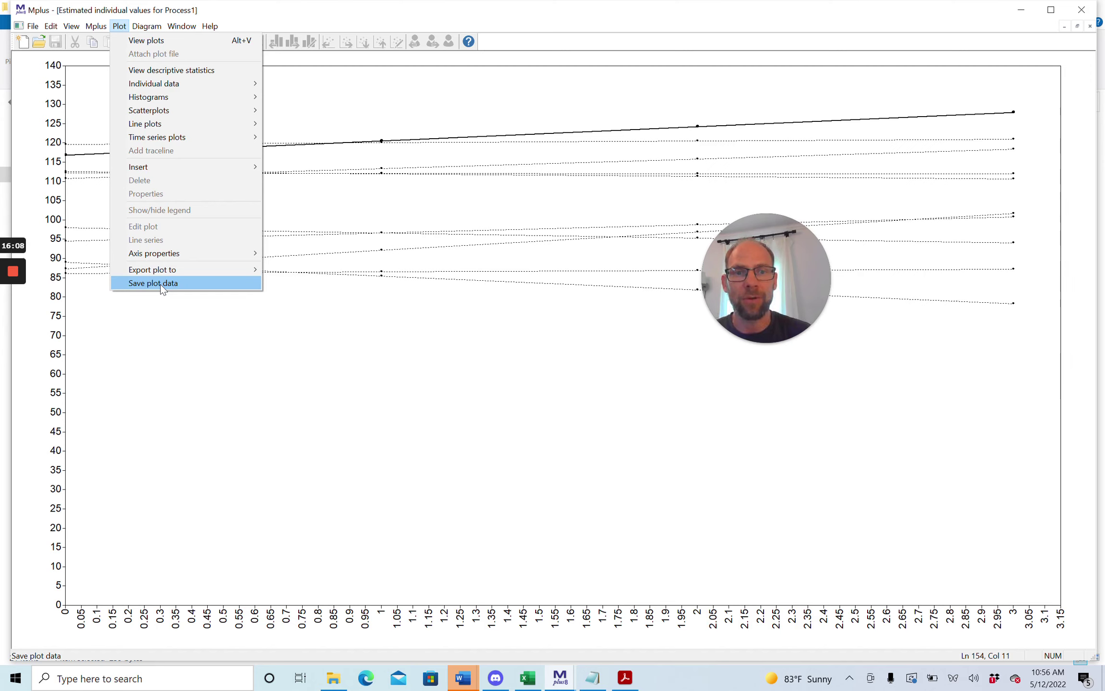
mouse_move(180, 269)
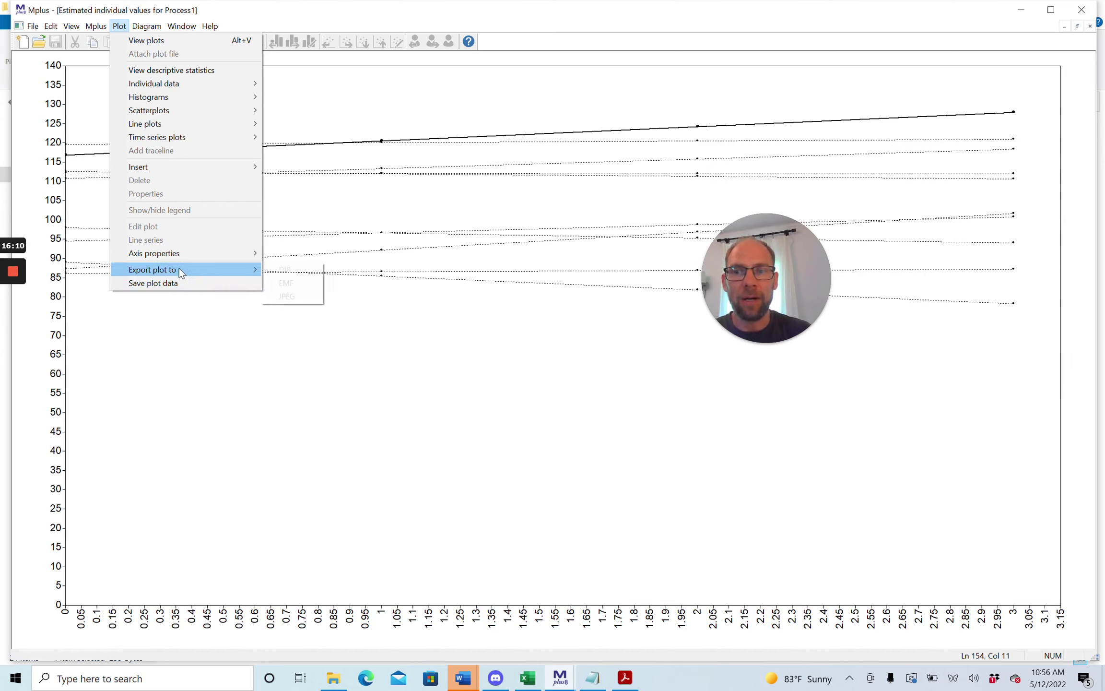